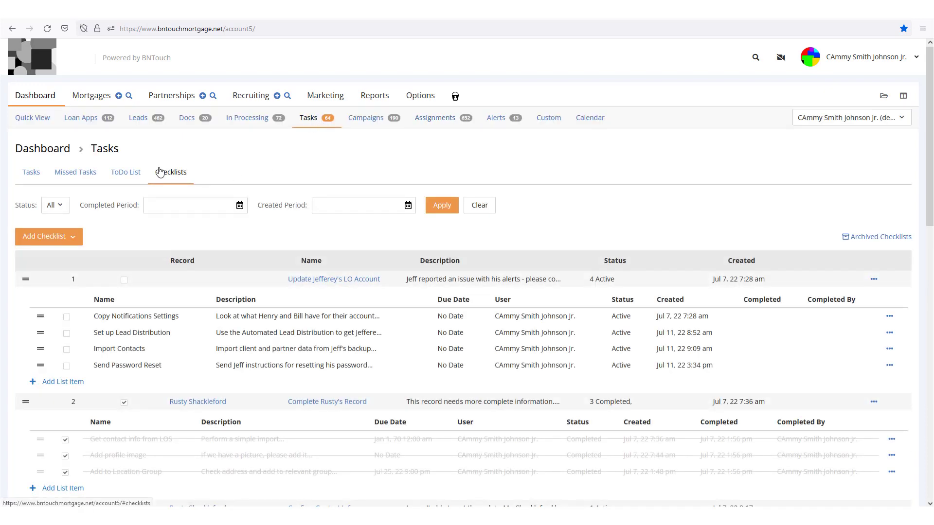
# - Tick Import Contacts in checklist 1 so it shows as Completed
pyautogui.scroll(-2, 292, 168)
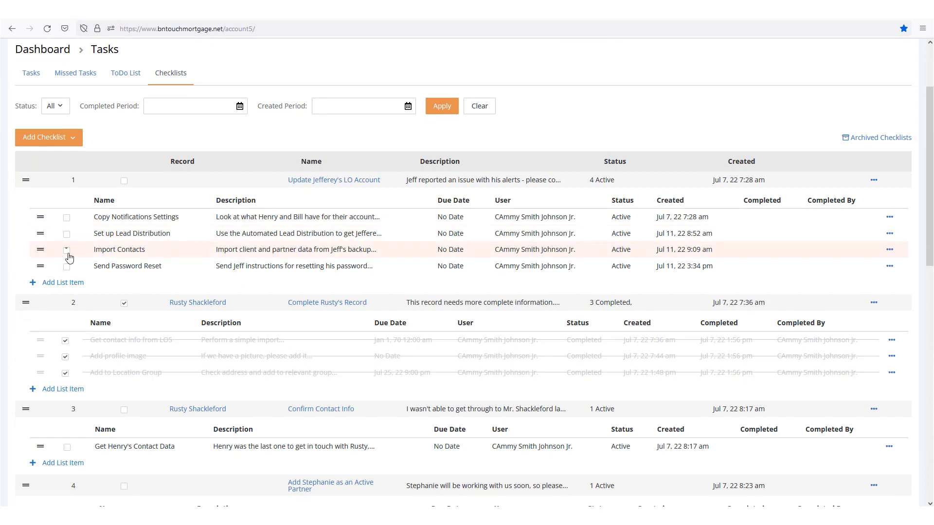
pyautogui.click(67, 251)
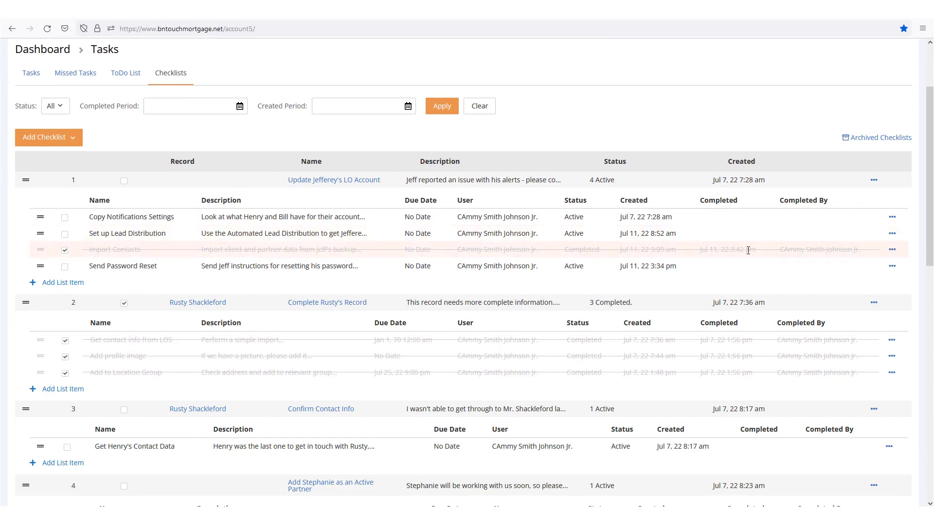
pyautogui.scroll(-4, 777, 255)
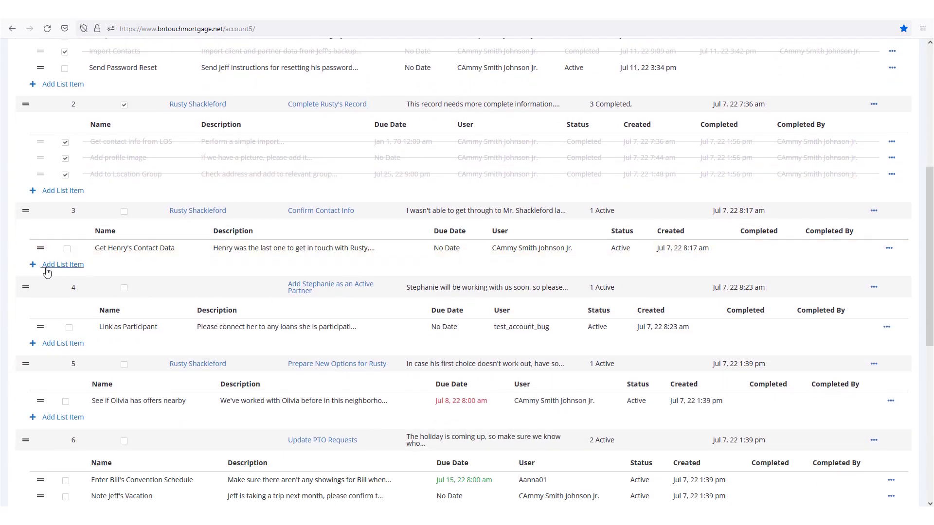
# - Add a Confirm Contact Info item for calling a contact, described 'before next week', and save it
pyautogui.click(47, 271)
pyautogui.click(440, 102)
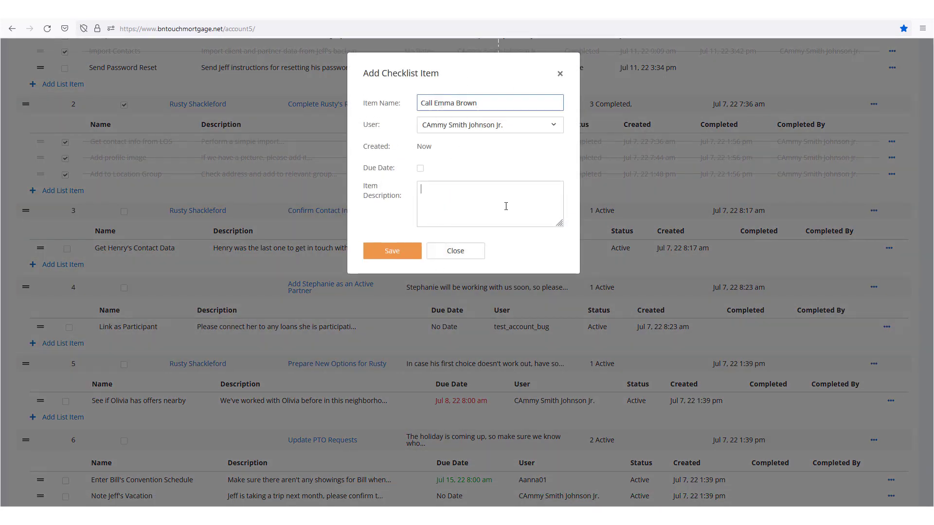
pyautogui.write('Call Emma before next week')
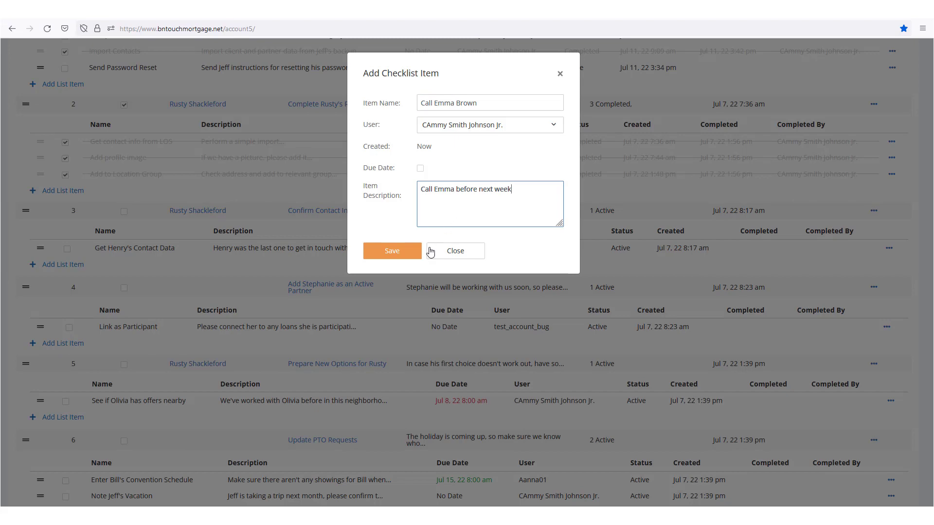
pyautogui.click(408, 252)
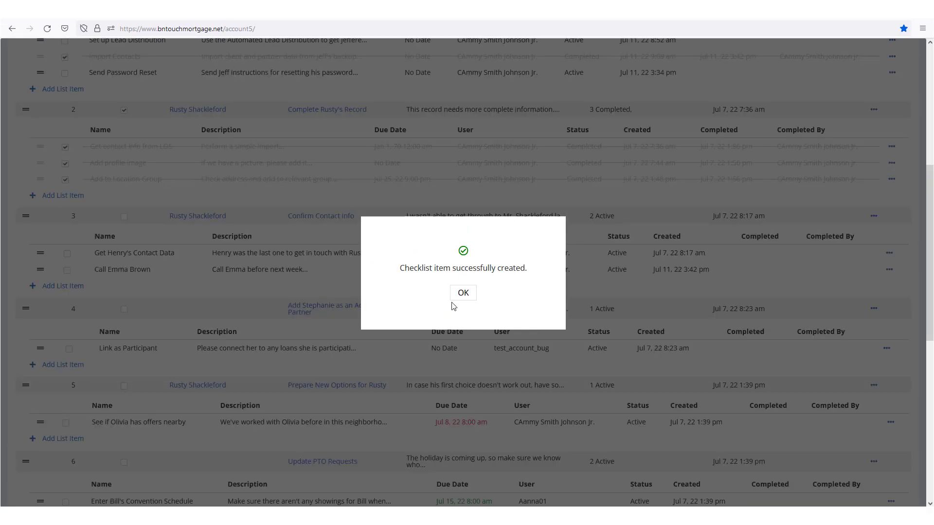
pyautogui.click(464, 293)
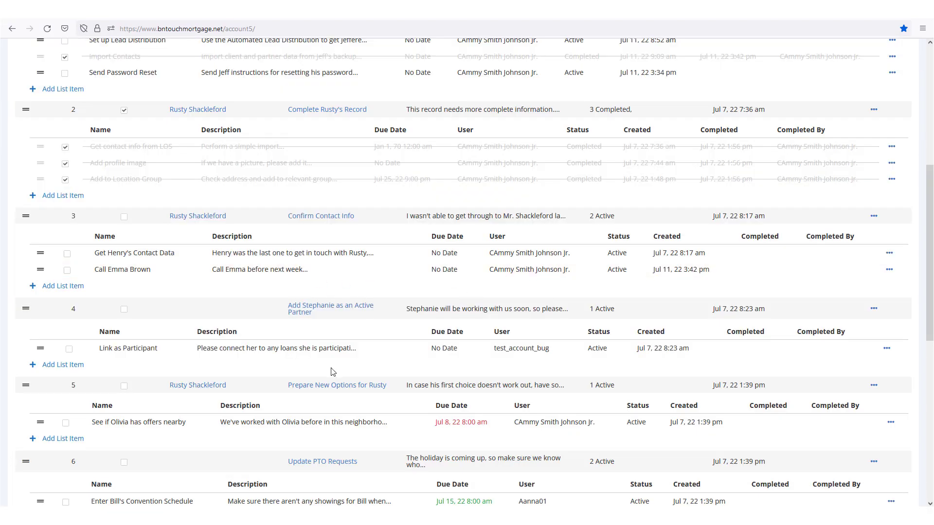
pyautogui.scroll(2, 407, 382)
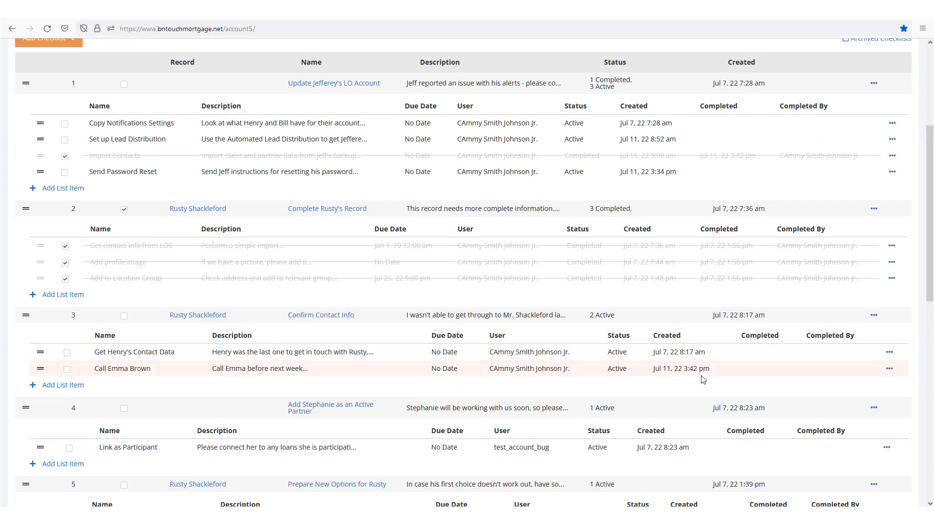
# - Mark the contact-data item in Confirm Contact Info as completed from its actions menu
pyautogui.click(888, 353)
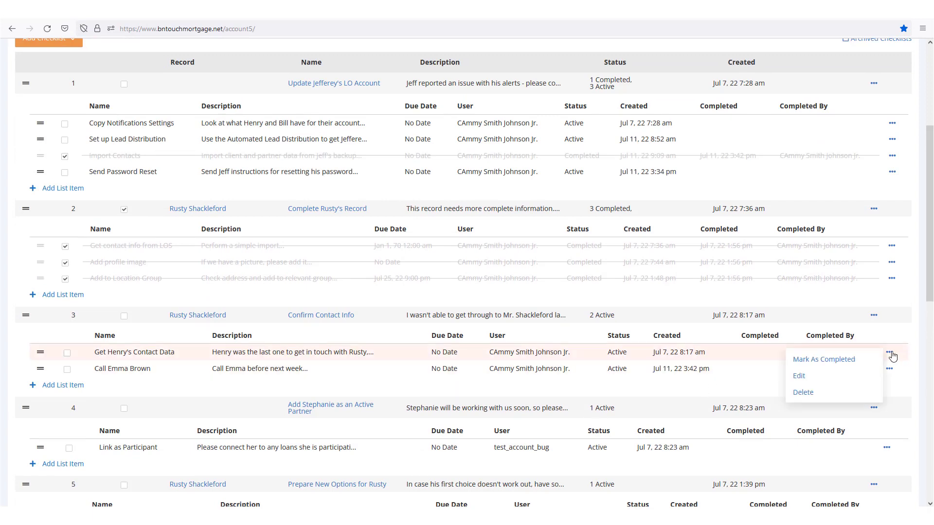
pyautogui.click(843, 364)
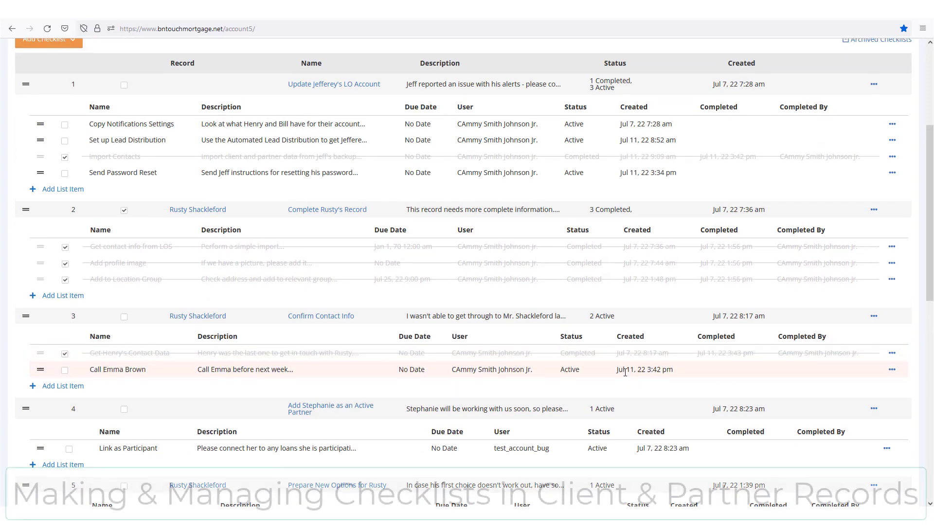
pyautogui.scroll(4, 623, 364)
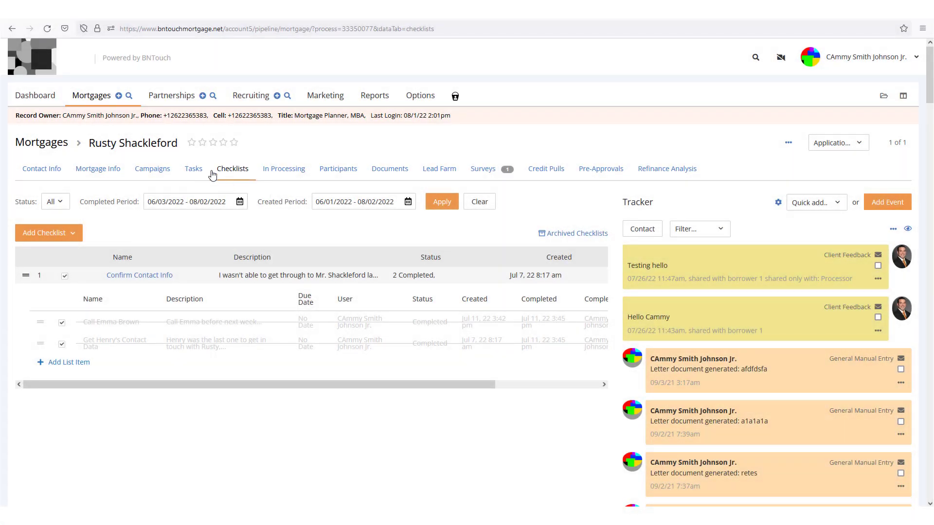
# - Review the Status and Completed Period filters unchanged, then show the Add Checklist choices
pyautogui.scroll(-1, 149, 291)
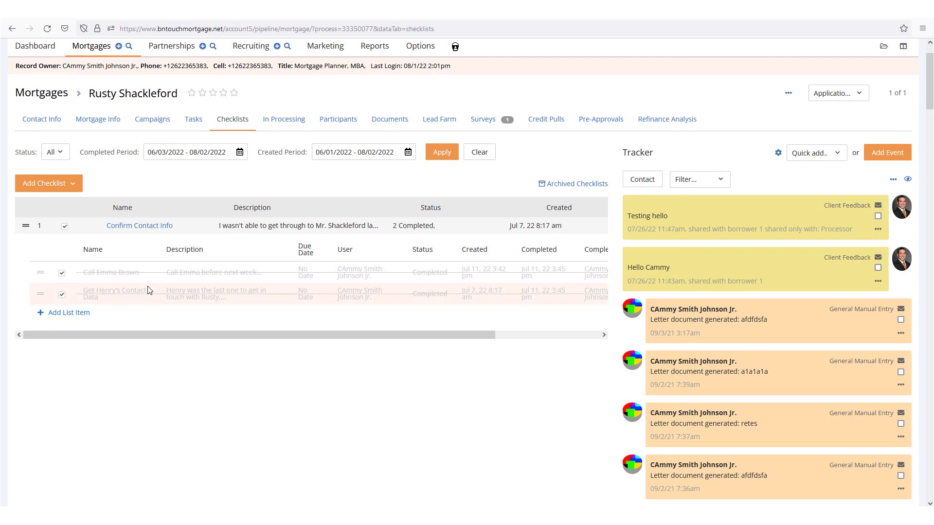
pyautogui.click(57, 154)
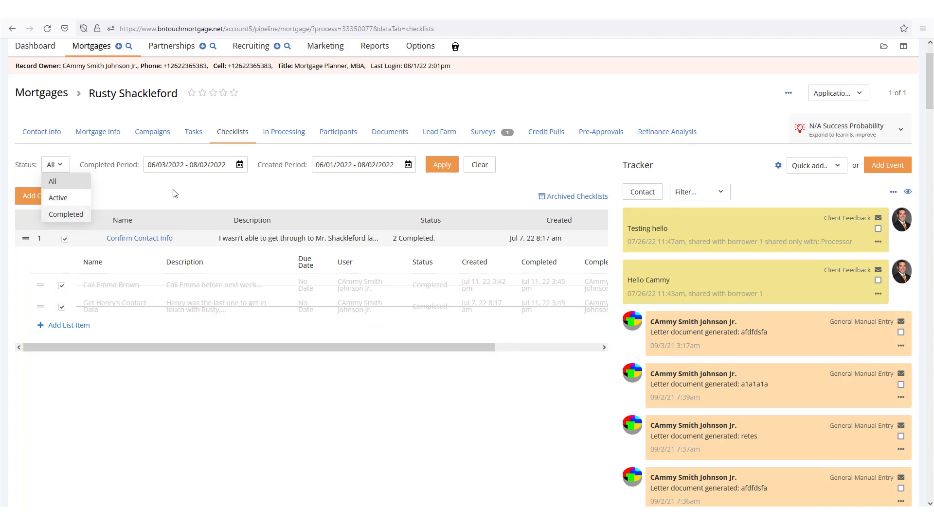
pyautogui.click(195, 201)
pyautogui.click(182, 169)
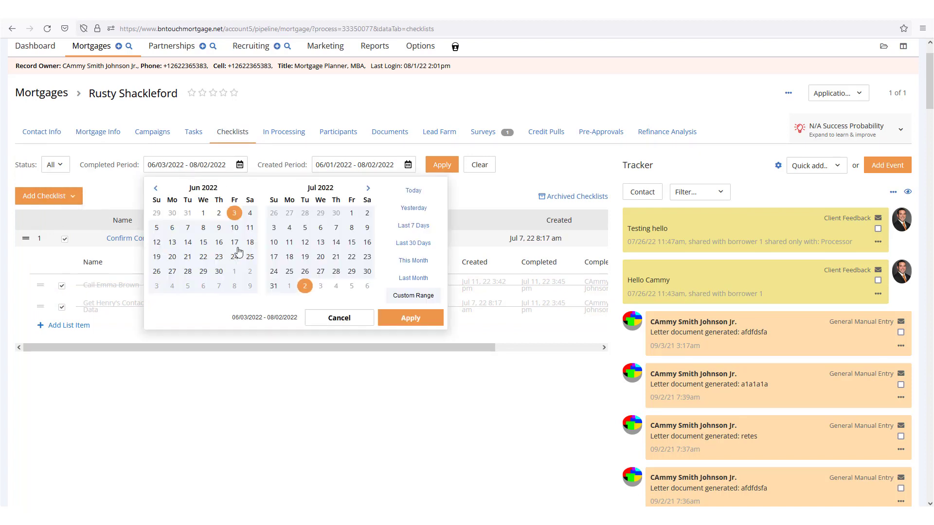
pyautogui.click(477, 202)
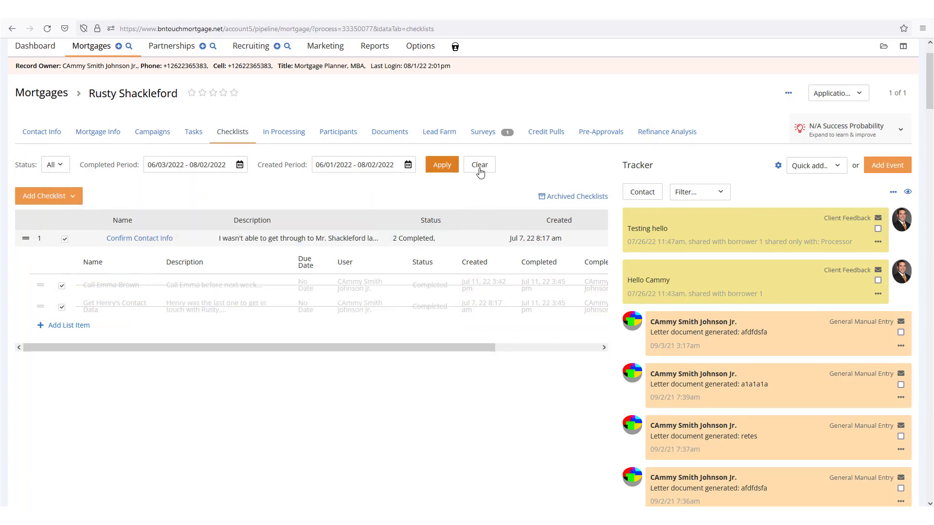
pyautogui.click(39, 200)
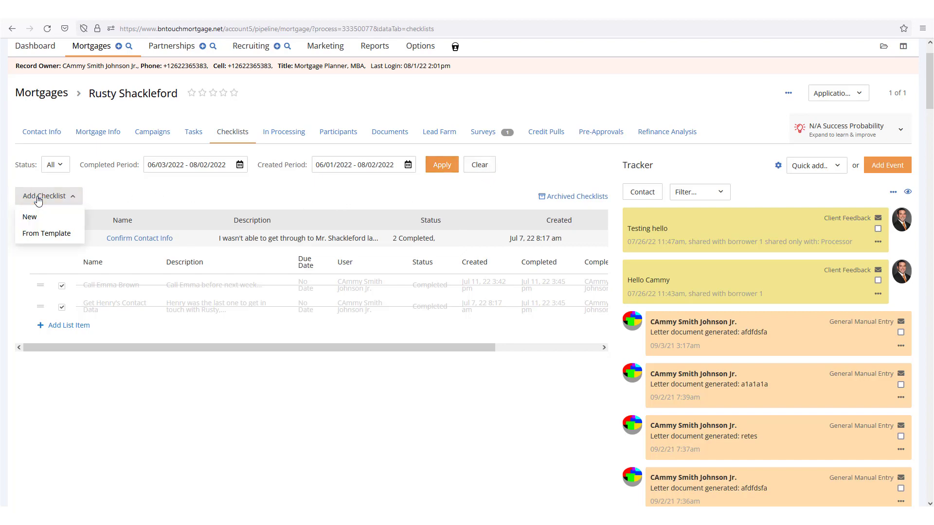
# - Draft New Checklist with item 'Make one item', described 'Make the first item on this list!', keeping the current user
pyautogui.click(76, 216)
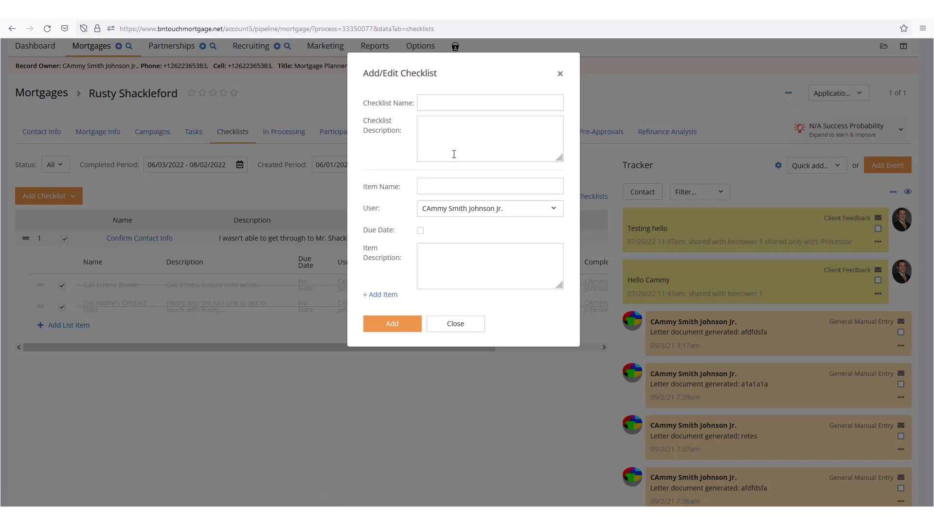
pyautogui.click(435, 97)
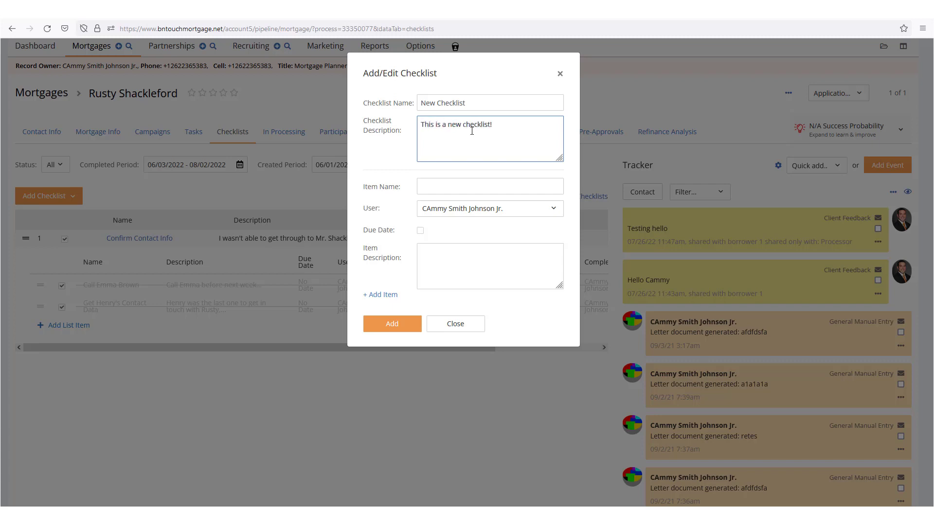
pyautogui.click(465, 189)
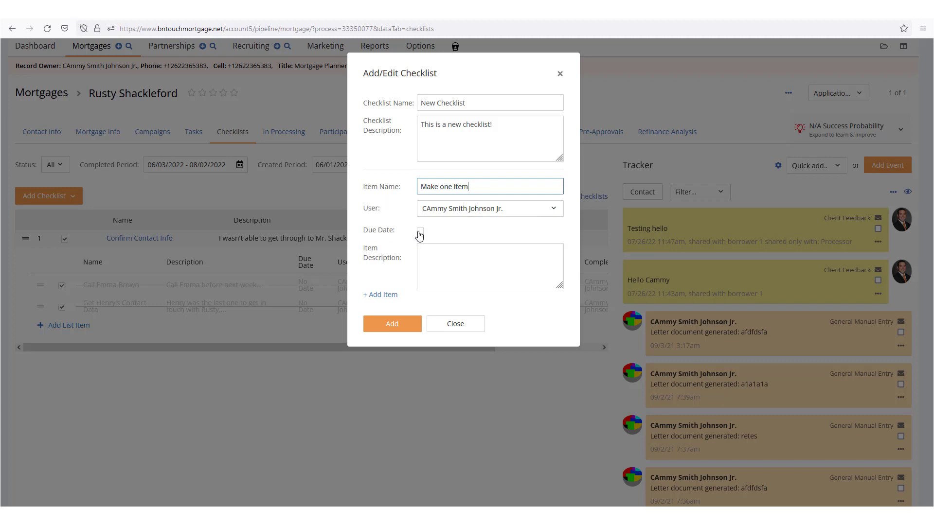
pyautogui.click(441, 262)
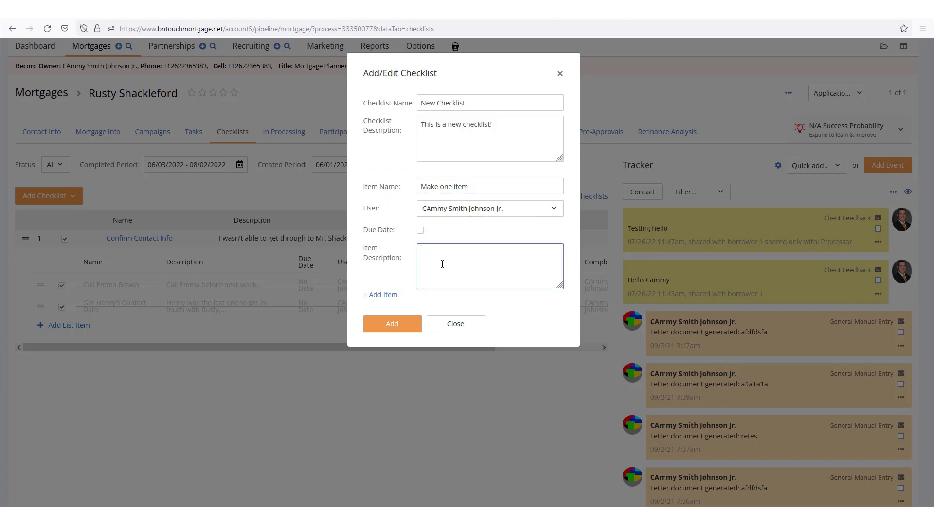
pyautogui.write('Make the first i')
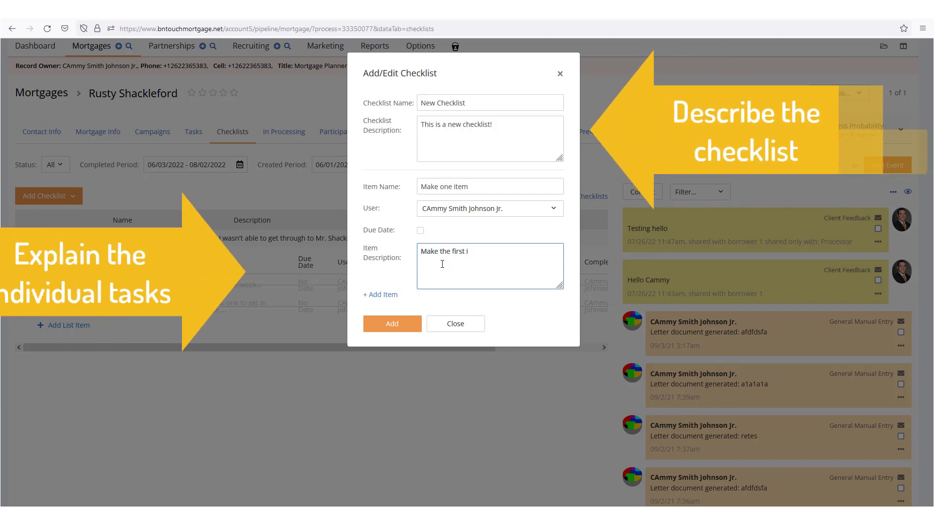
pyautogui.write('tem on this lis')
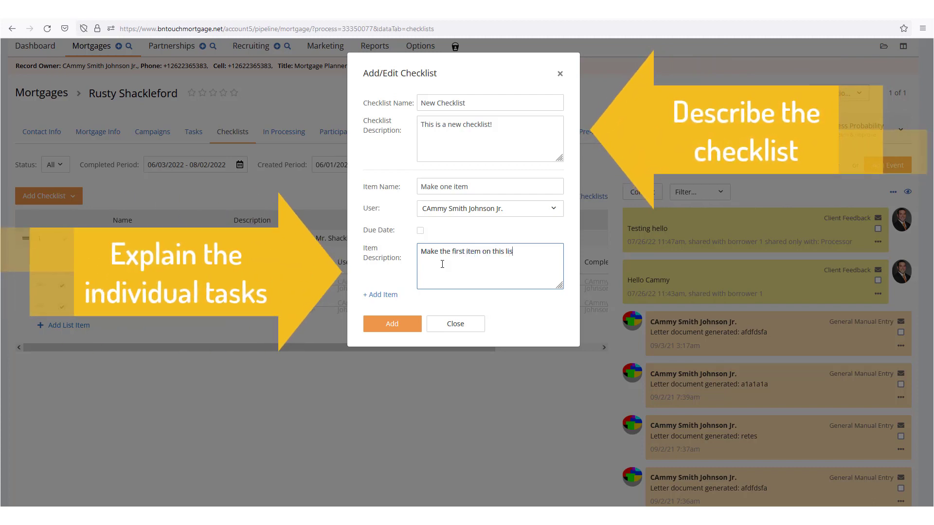
pyautogui.write('t!')
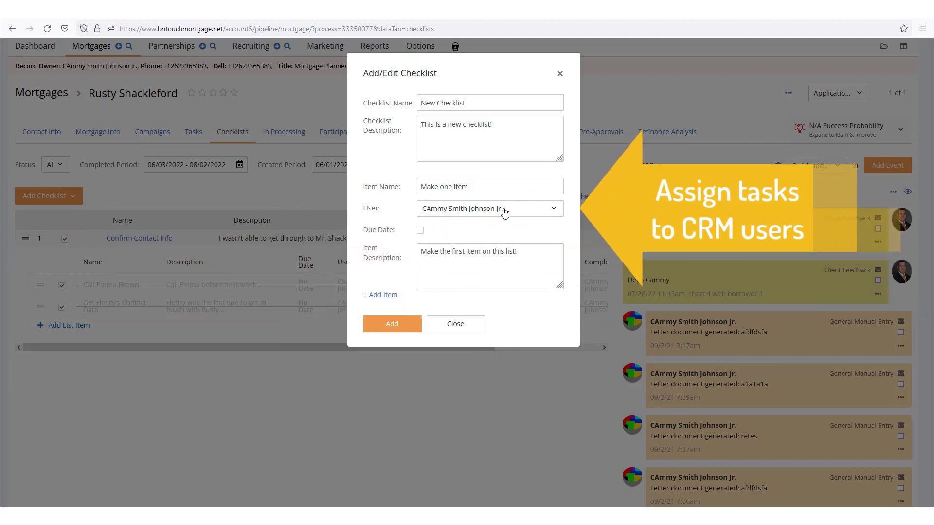
pyautogui.click(555, 209)
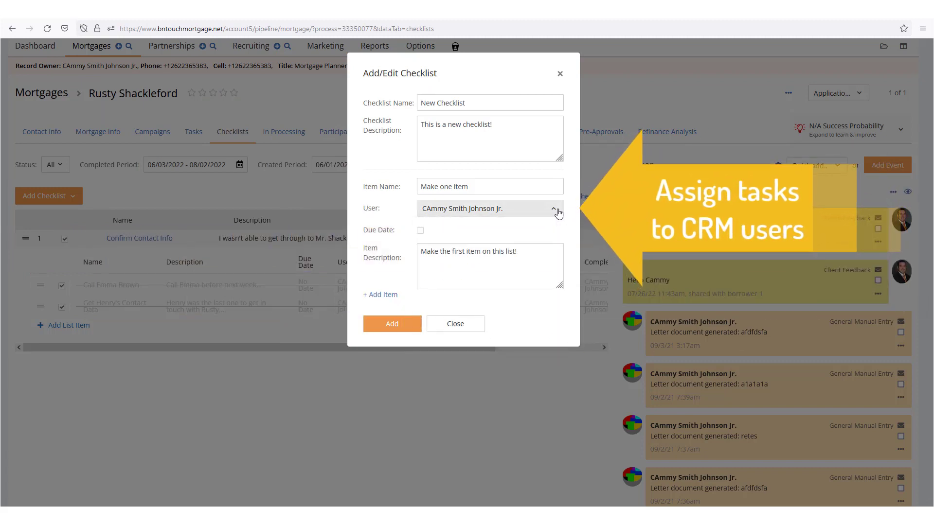
pyautogui.click(558, 213)
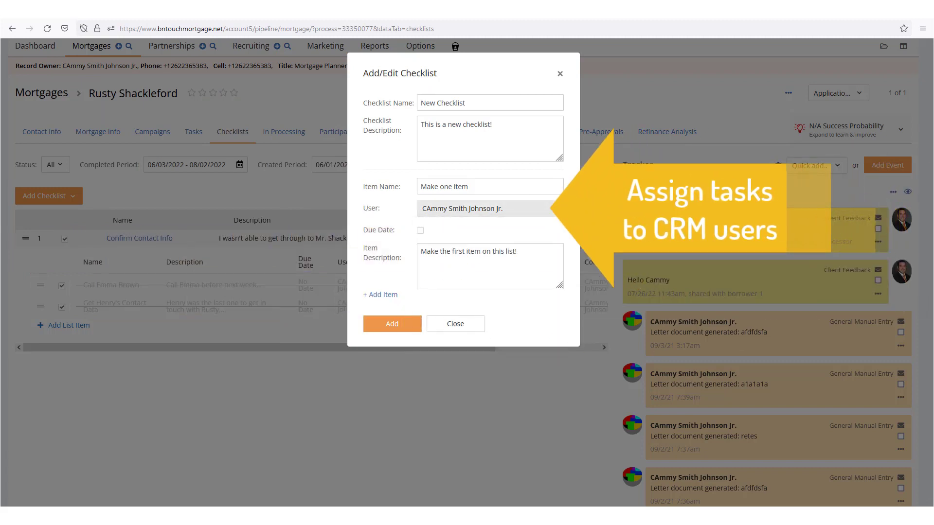
# - Give the first item an exact due date of 08/02/2022
pyautogui.click(420, 232)
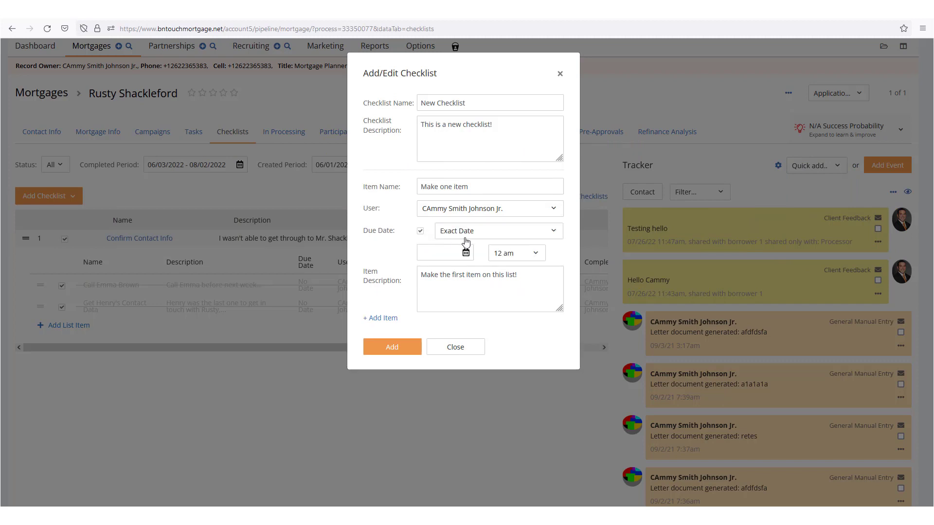
pyautogui.click(496, 234)
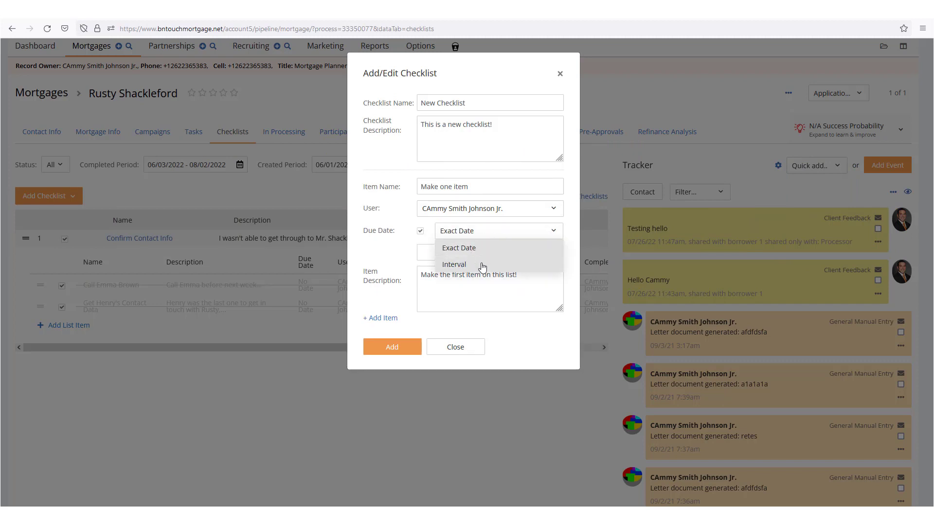
pyautogui.click(476, 249)
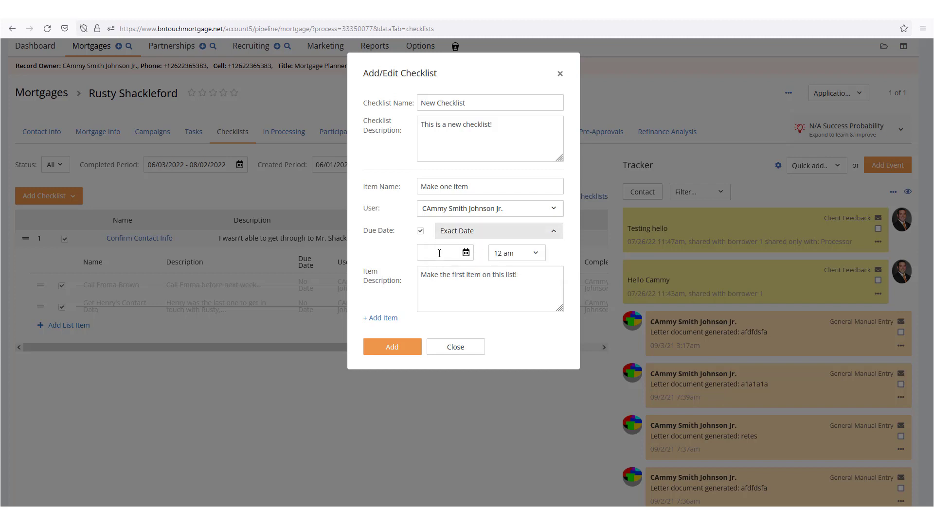
pyautogui.click(466, 252)
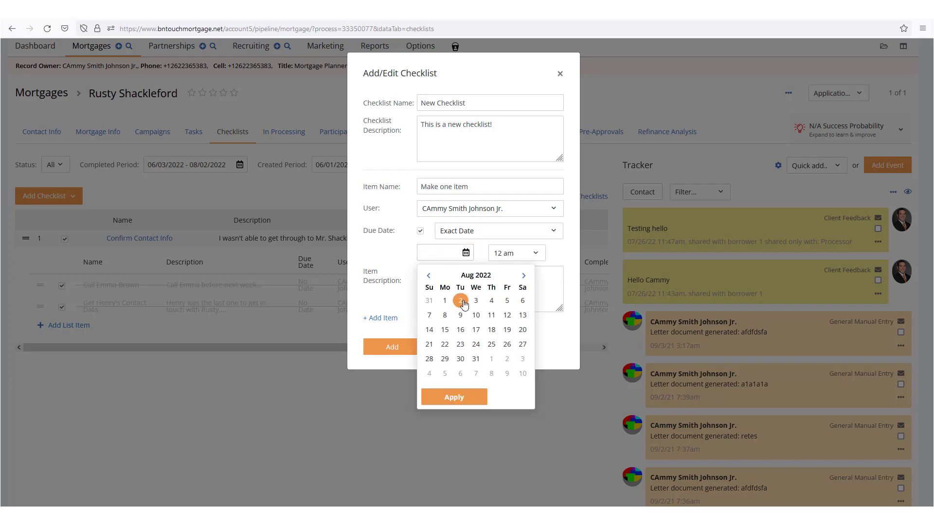
pyautogui.click(461, 400)
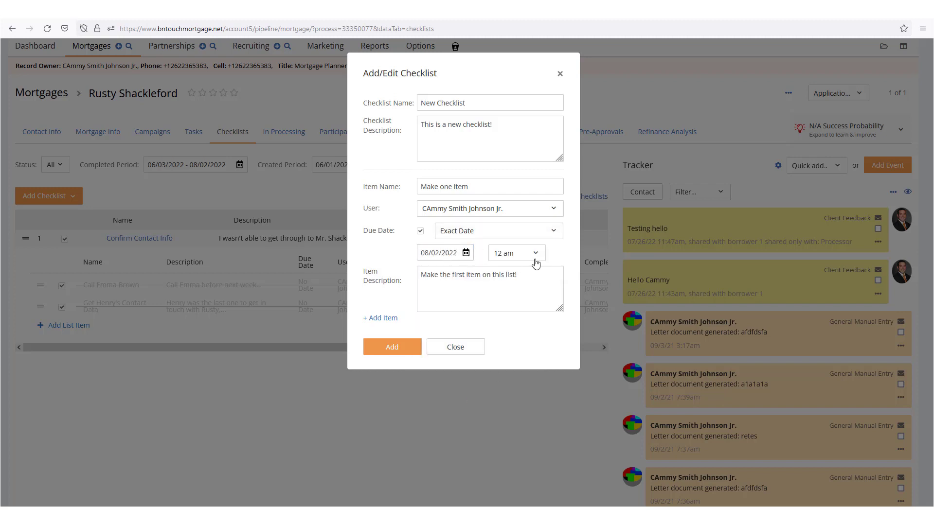
# - Change the first item's due date to a 1 Day interval at 08 am
pyautogui.click(484, 231)
pyautogui.click(454, 266)
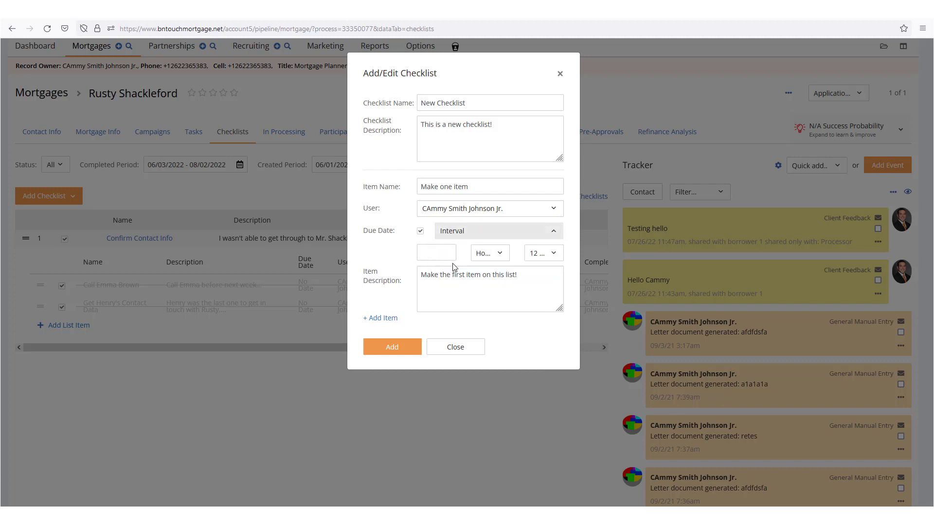
pyautogui.click(432, 255)
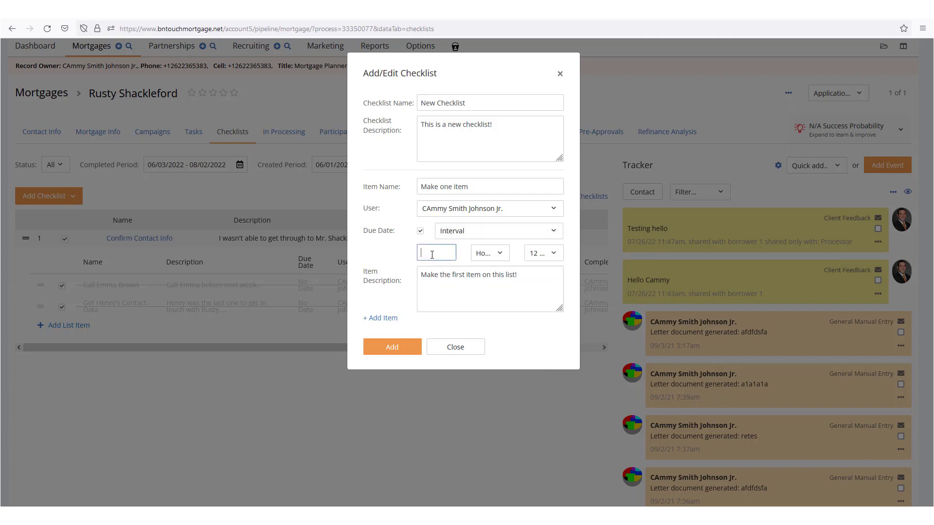
pyautogui.click(500, 253)
pyautogui.click(493, 290)
pyautogui.click(550, 253)
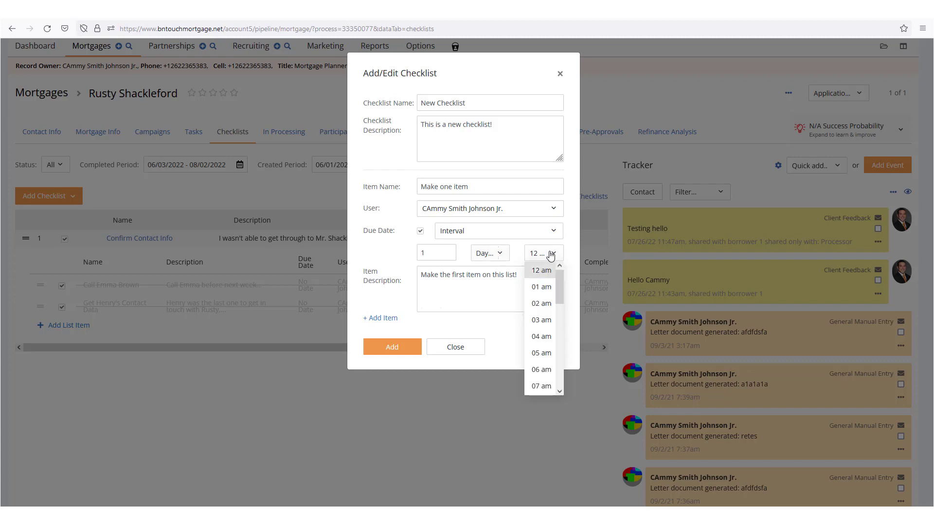
pyautogui.scroll(-2, 541, 340)
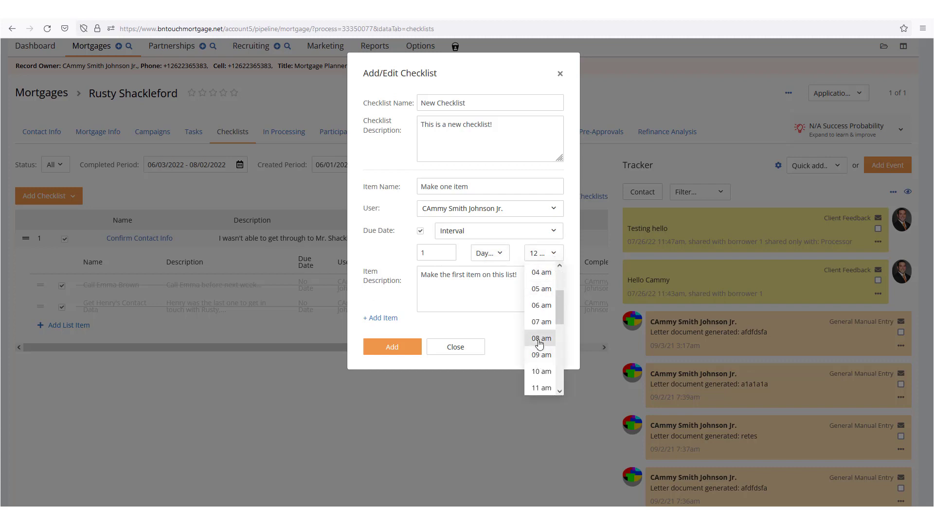
pyautogui.click(540, 339)
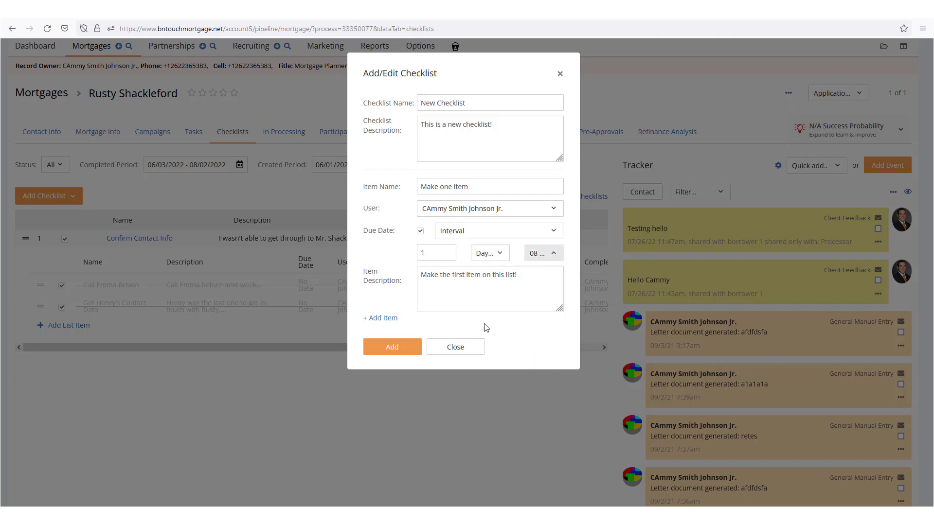
pyautogui.click(385, 319)
# - Add second item 'Make another item!' described 'This is the second item.' and create the checklist
pyautogui.click(450, 353)
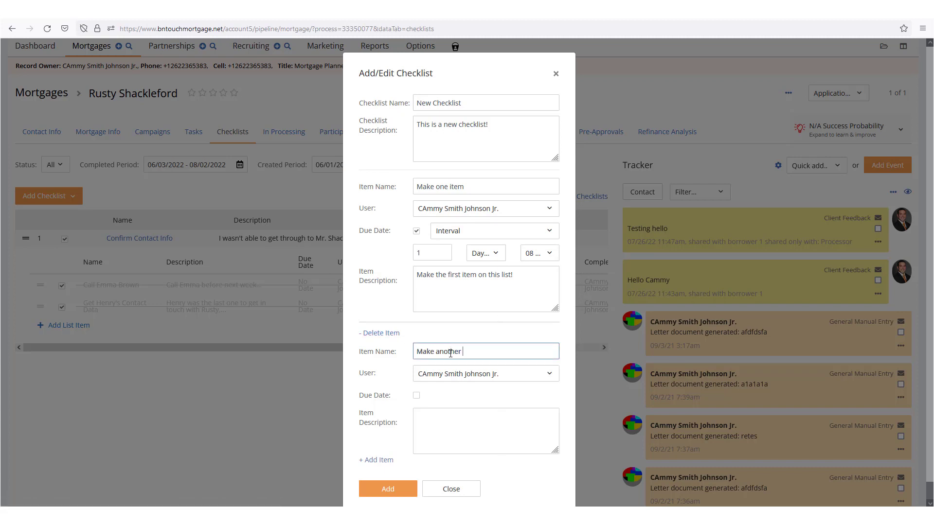
pyautogui.write('Make another item!')
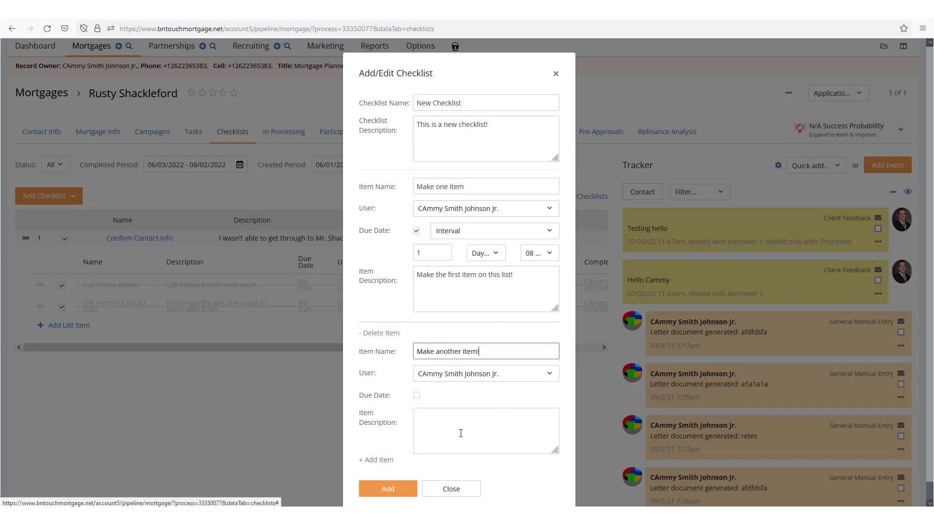
pyautogui.click(467, 424)
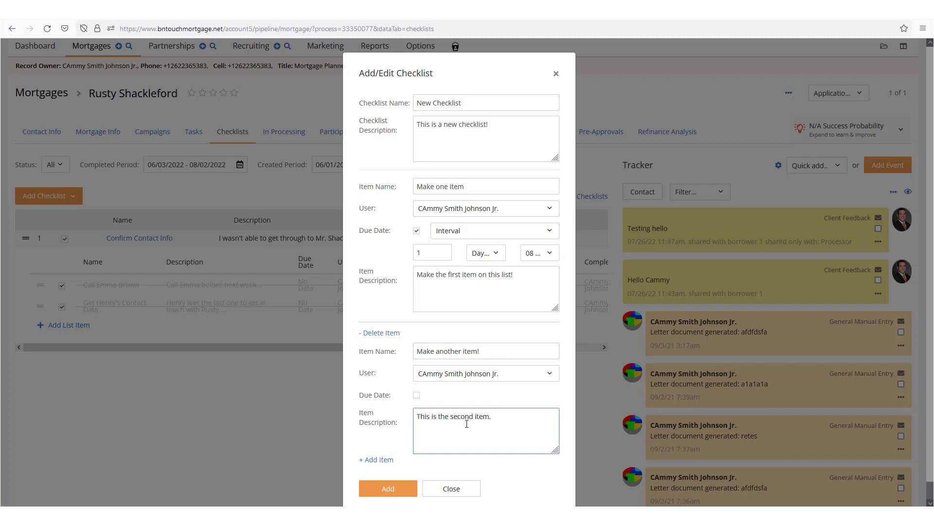
pyautogui.click(400, 491)
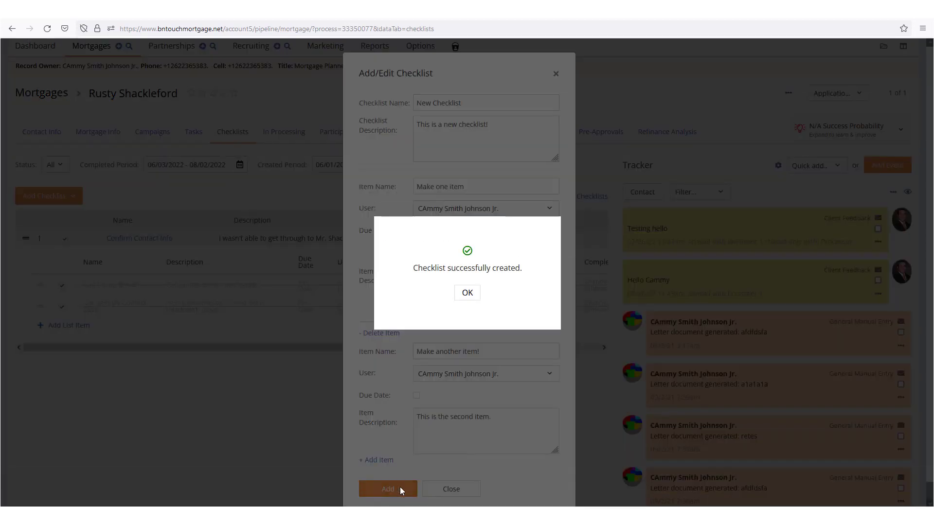
pyautogui.click(467, 295)
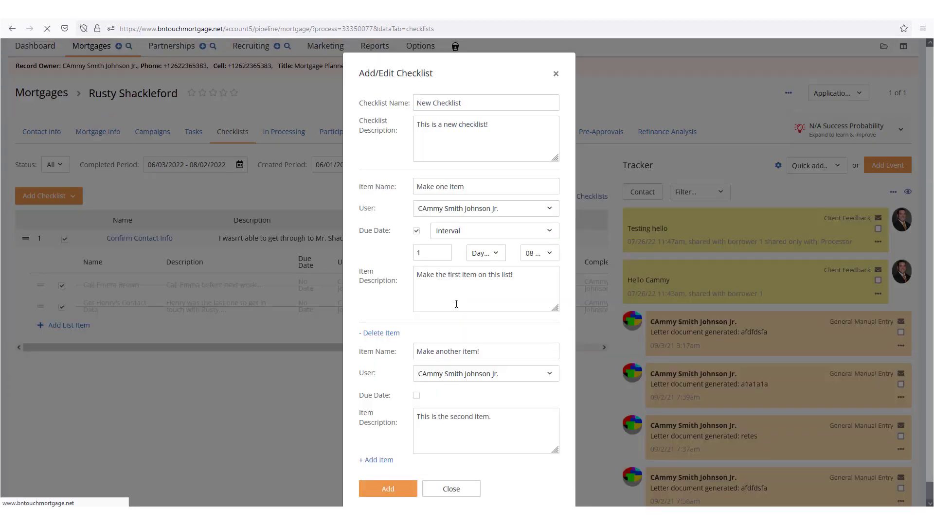
# - Drag the calling item above the contact-data item and uncheck the contact-data item
pyautogui.scroll(-4, 430, 130)
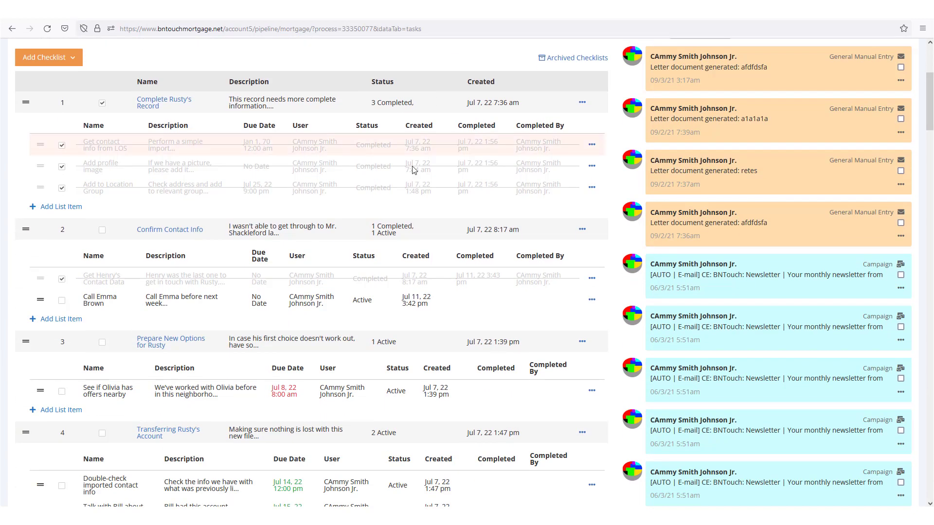
pyautogui.moveTo(41, 302); pyautogui.dragTo(54, 282)
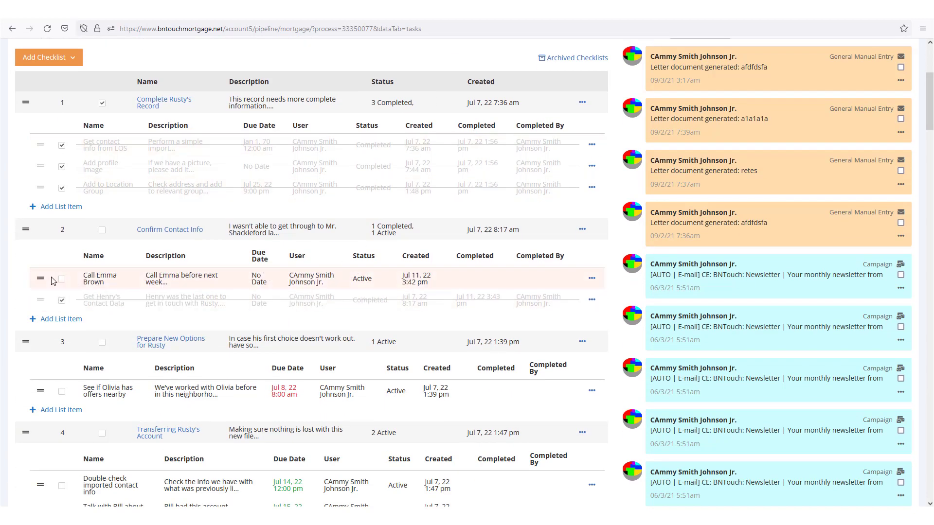
pyautogui.click(62, 301)
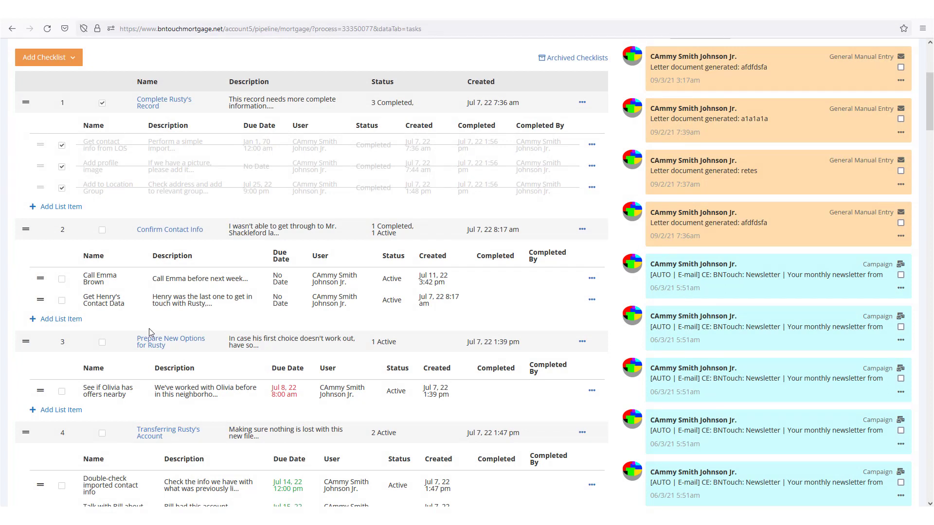
pyautogui.click(584, 230)
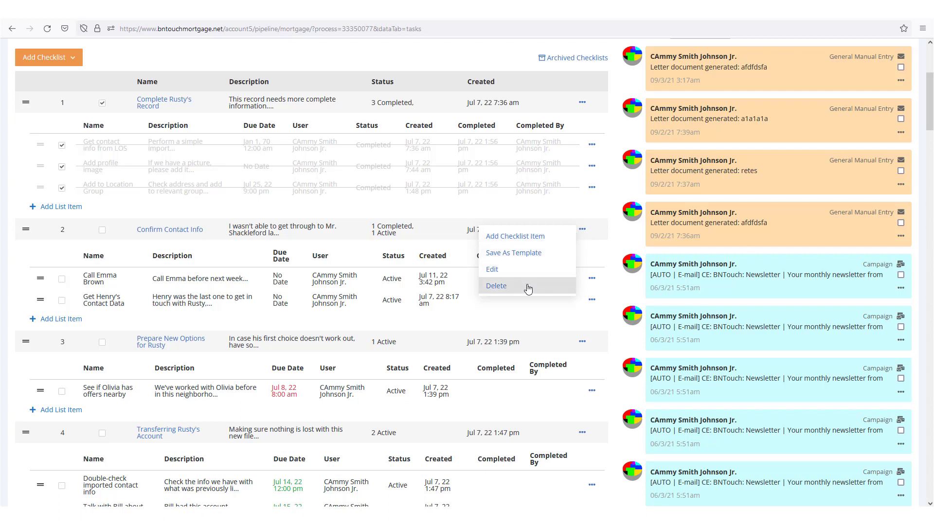
# - Tick the contact-data and calling items, then confirm completing the entire Confirm Contact Info checklist
pyautogui.click(591, 279)
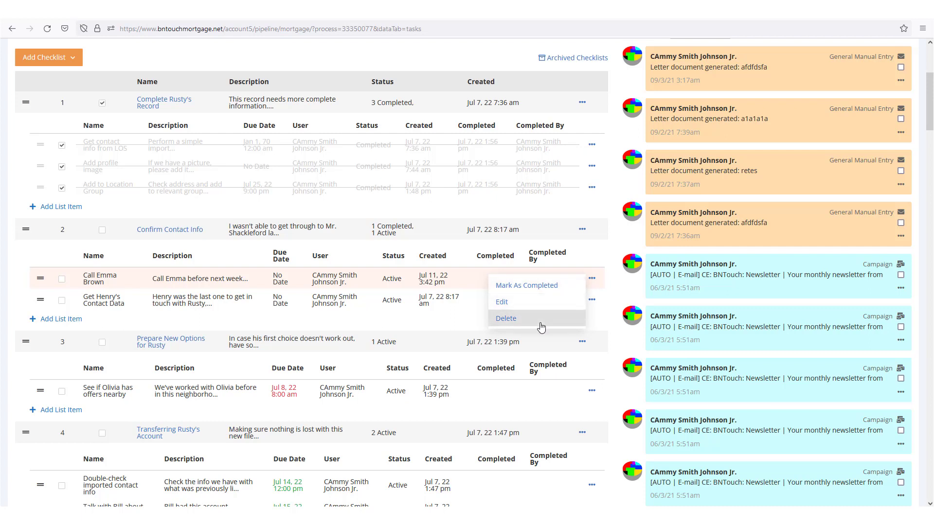
pyautogui.click(618, 299)
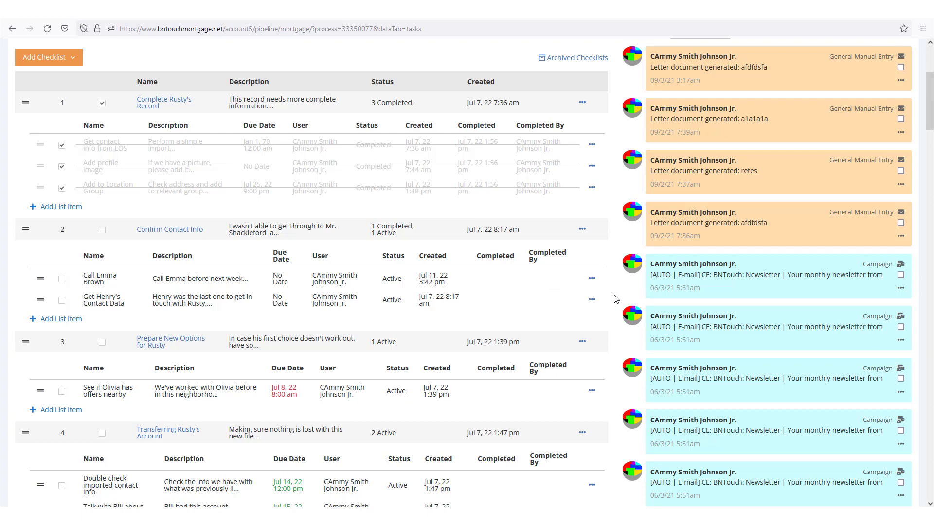
pyautogui.click(61, 300)
pyautogui.click(62, 280)
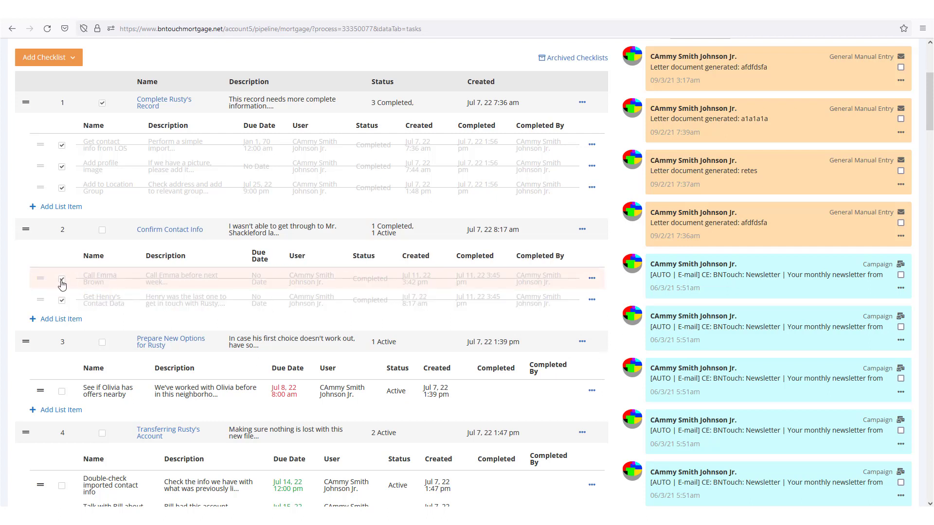
pyautogui.click(102, 230)
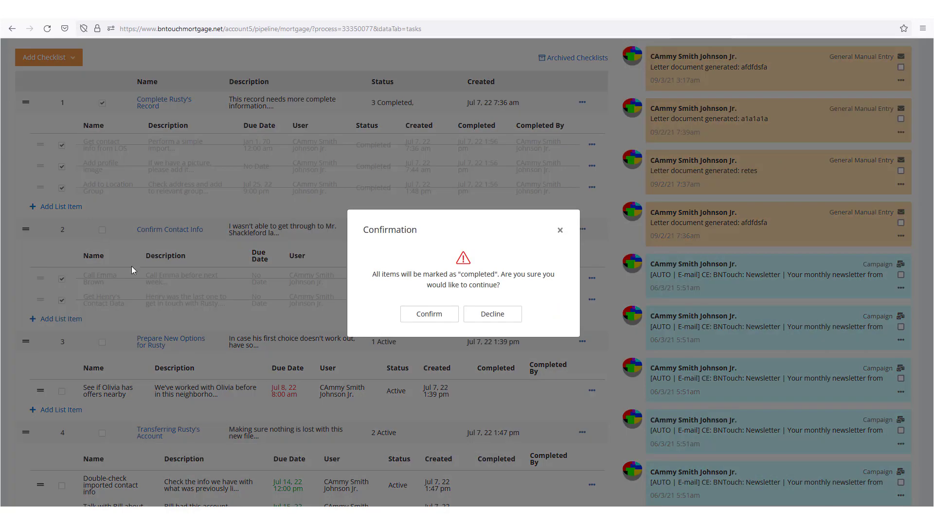
pyautogui.click(418, 316)
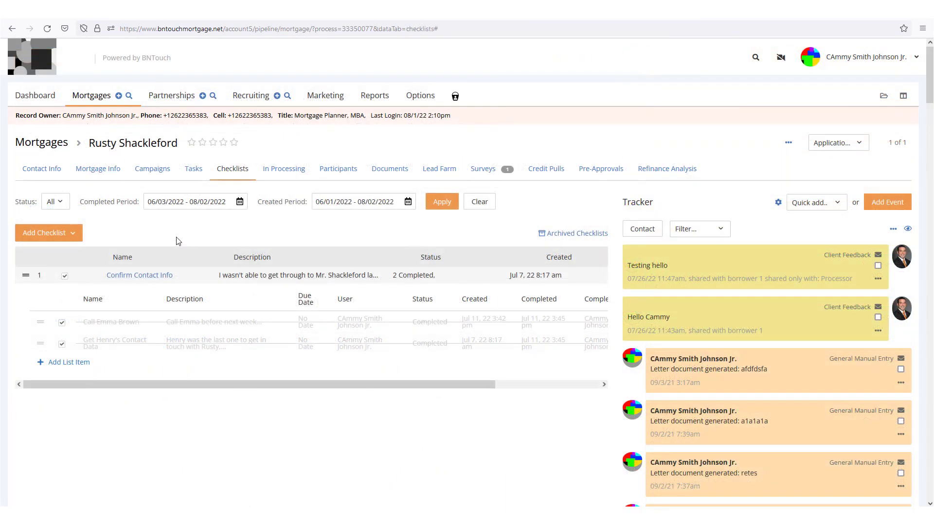
pyautogui.click(52, 201)
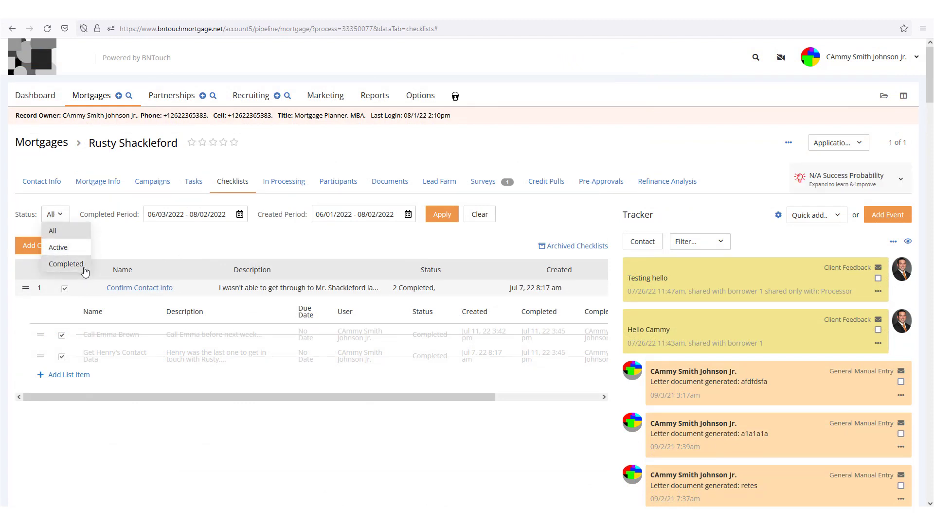
pyautogui.click(139, 248)
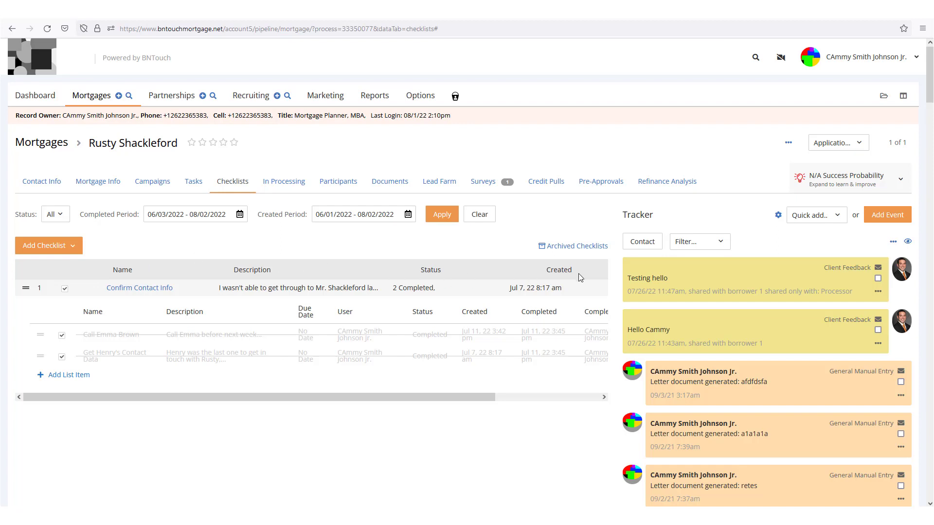
pyautogui.click(577, 247)
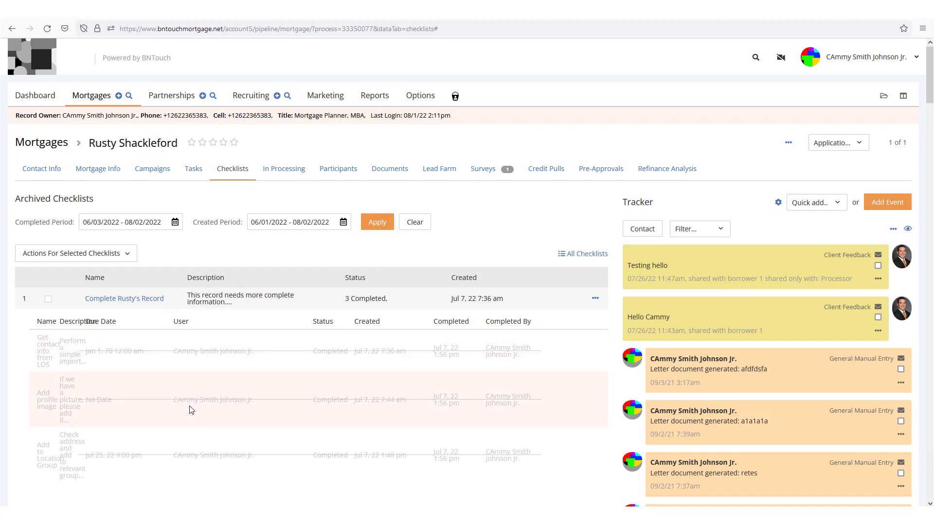
pyautogui.click(595, 300)
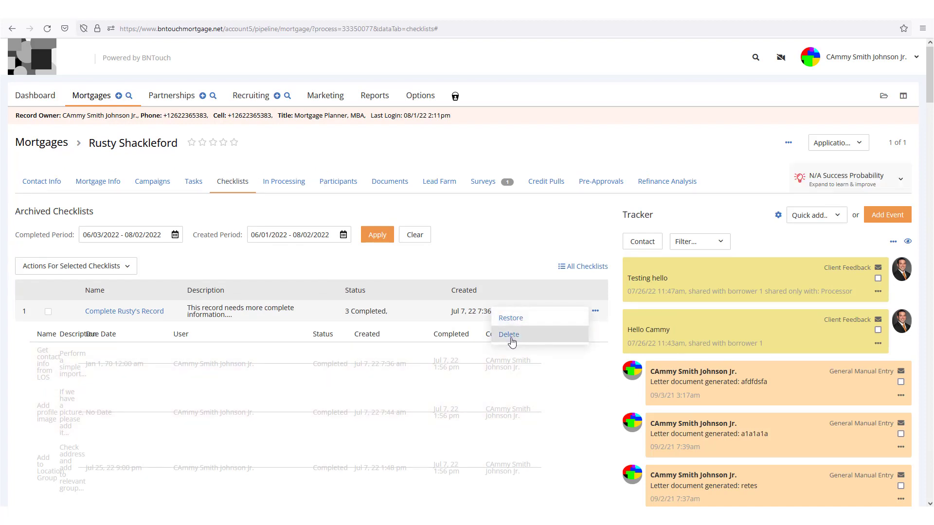
pyautogui.click(48, 311)
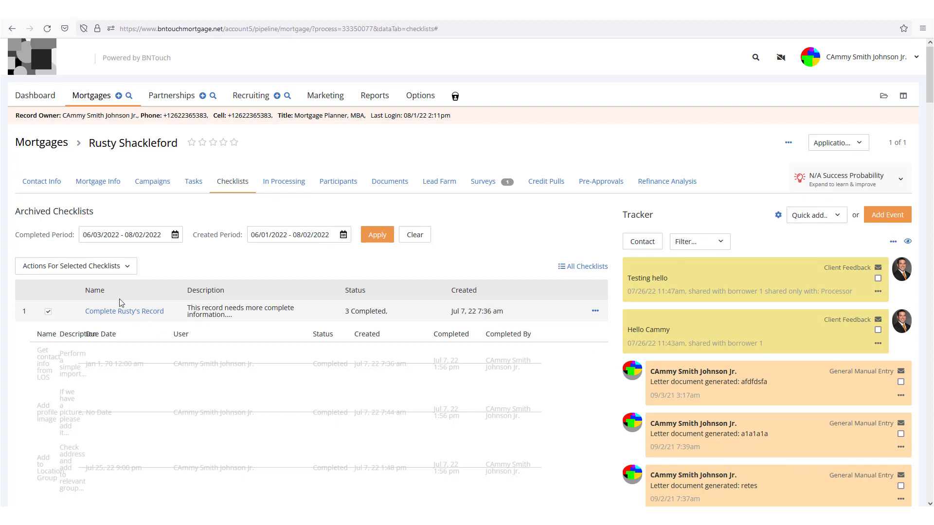
pyautogui.click(105, 267)
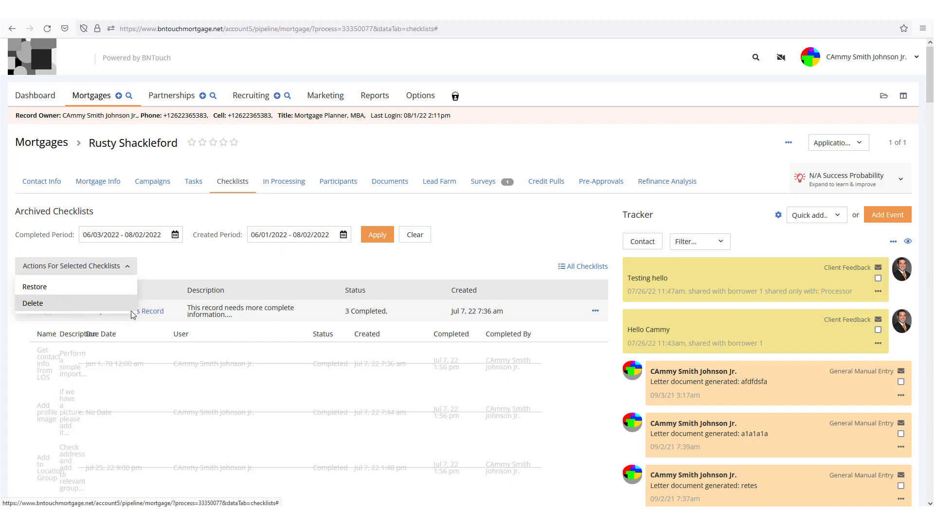
pyautogui.click(214, 268)
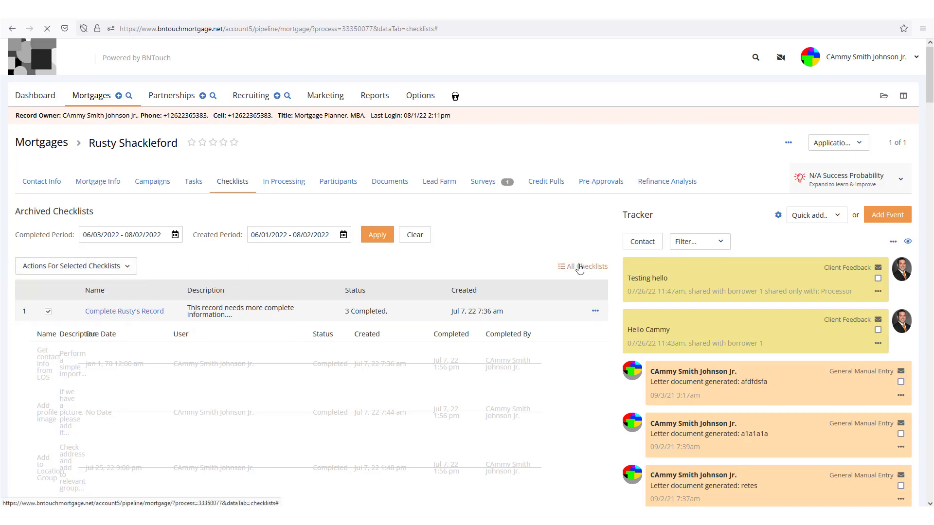
pyautogui.click(579, 268)
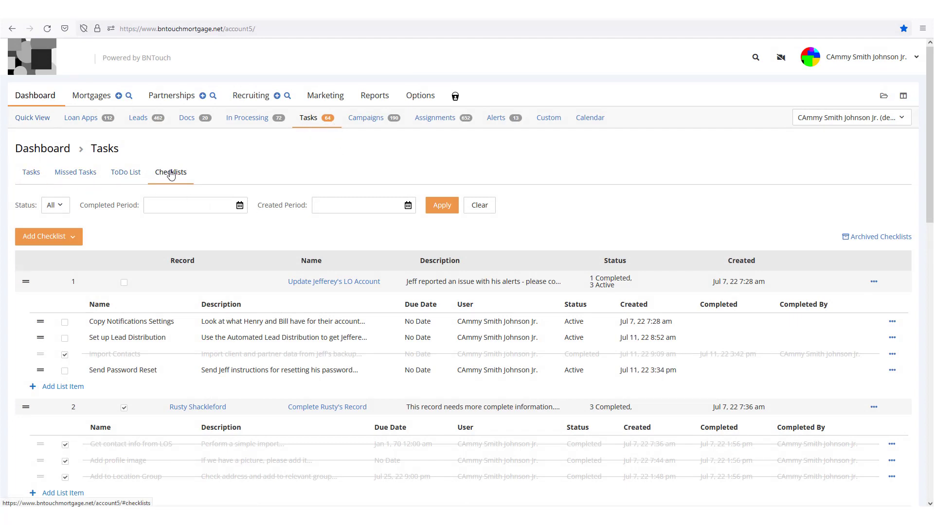
pyautogui.scroll(-2, 371, 221)
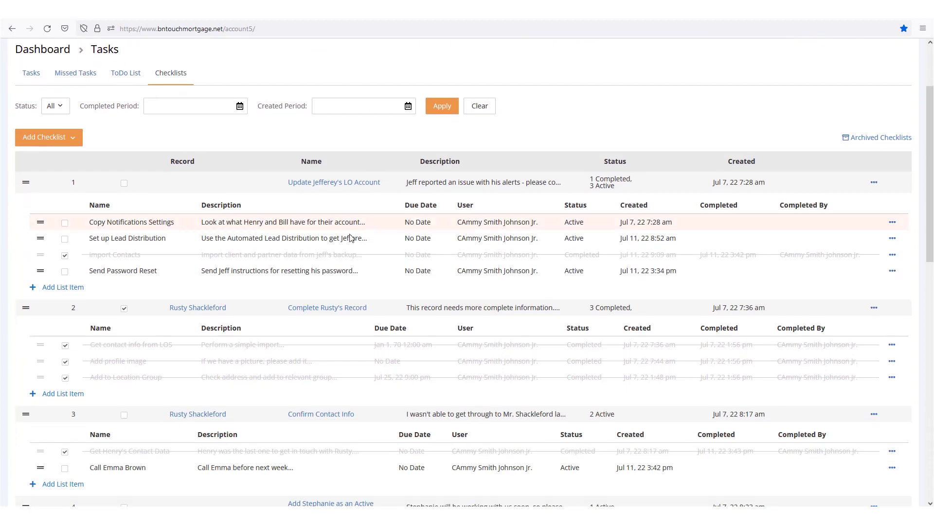
pyautogui.click(55, 107)
pyautogui.click(207, 107)
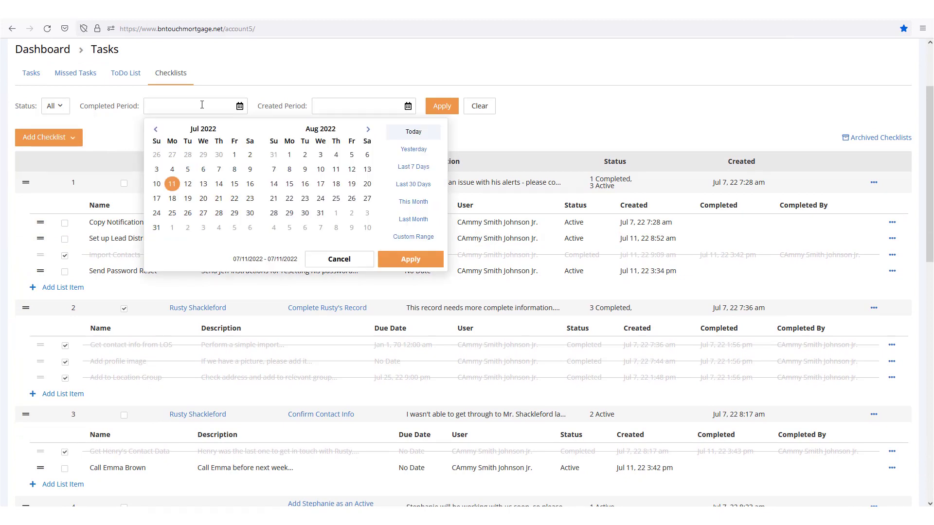
pyautogui.click(345, 112)
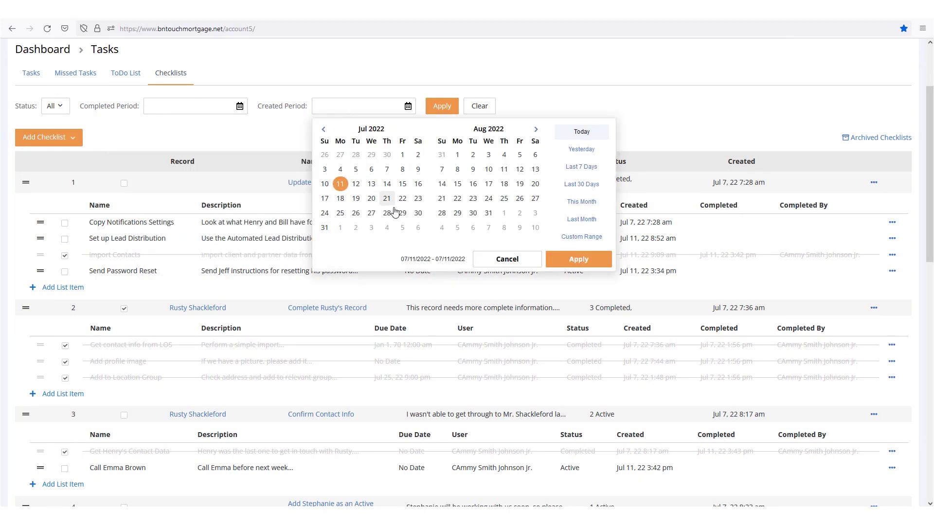
pyautogui.click(519, 99)
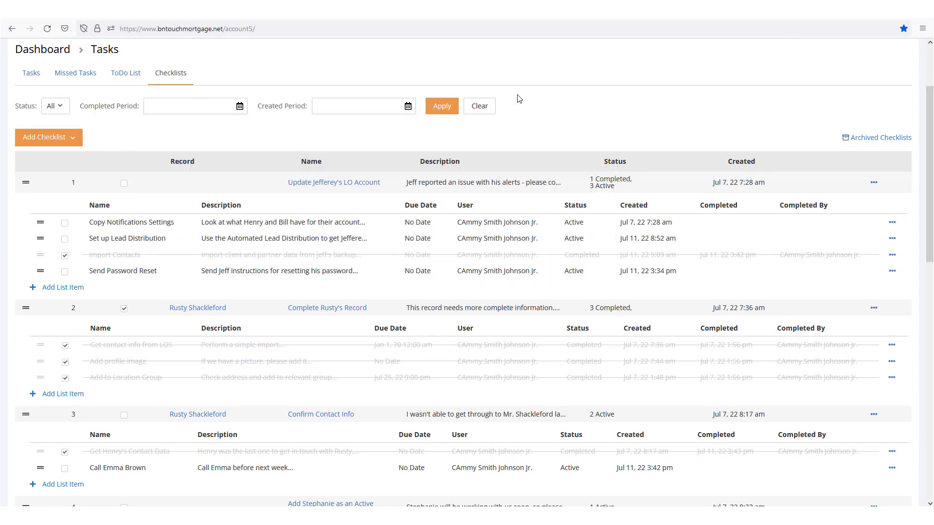
pyautogui.scroll(3, 564, 245)
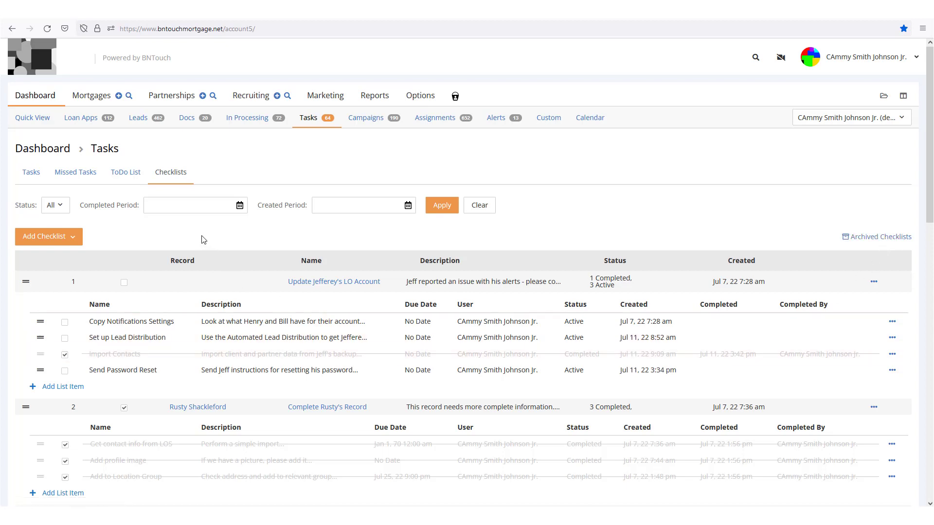
# - Complete Copy Notifications Settings and delete the Set up Lead Distribution item
pyautogui.scroll(-2, 236, 235)
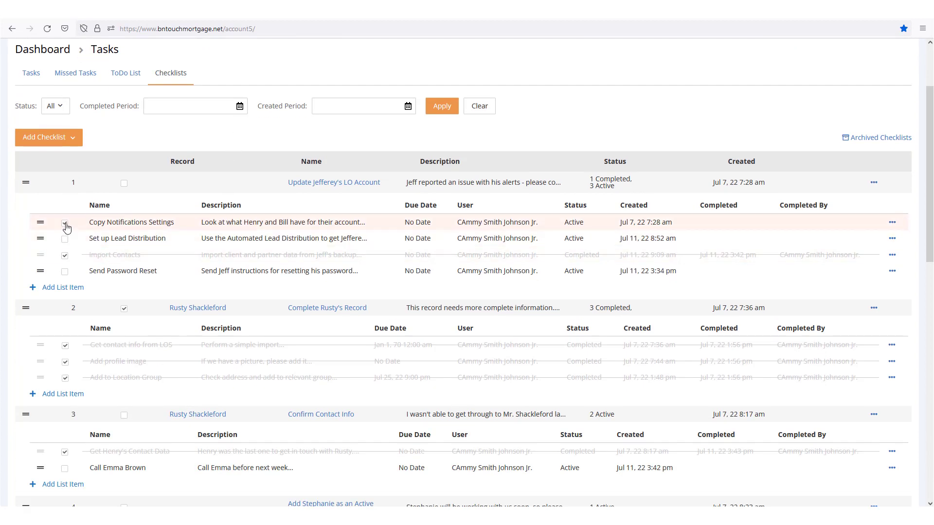
pyautogui.click(65, 224)
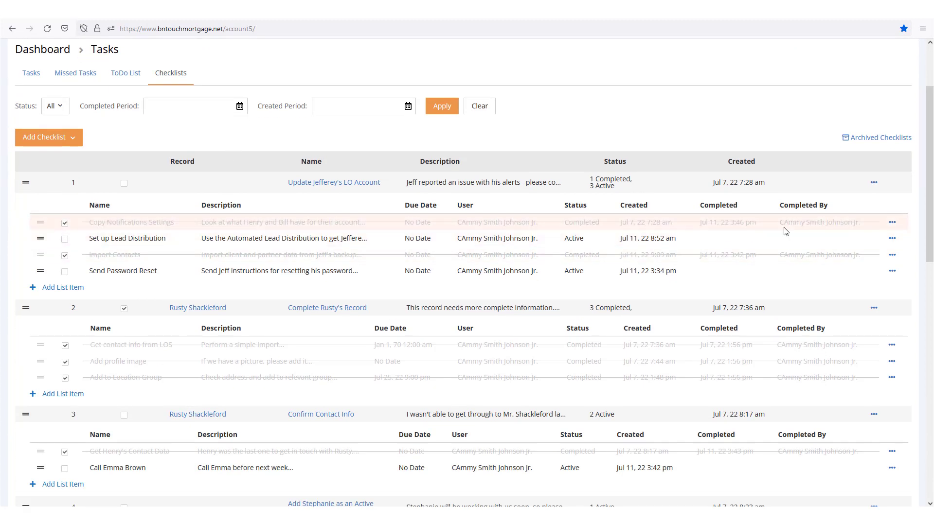
pyautogui.click(892, 239)
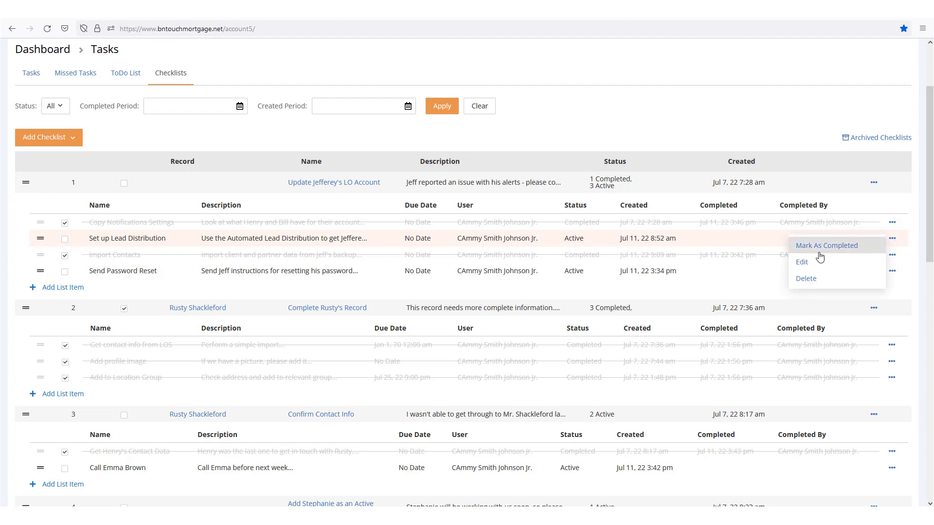
pyautogui.click(806, 280)
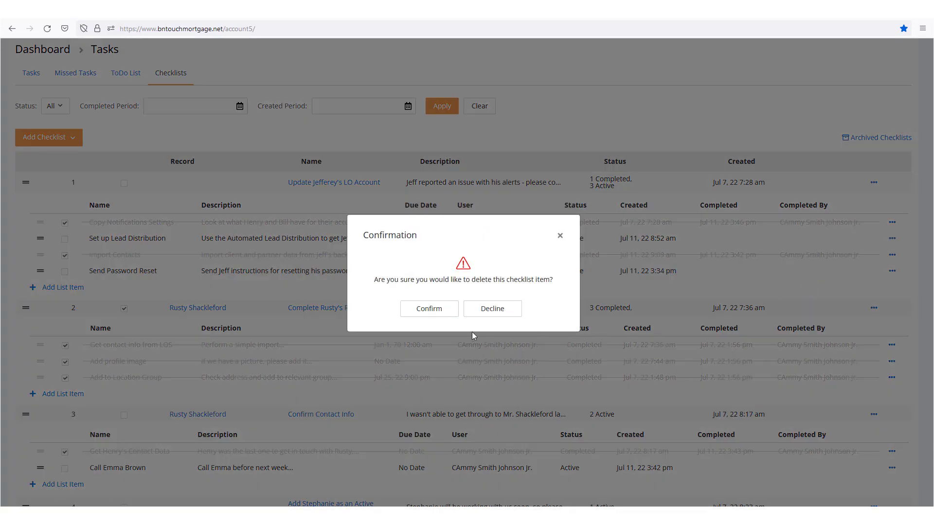
pyautogui.click(423, 313)
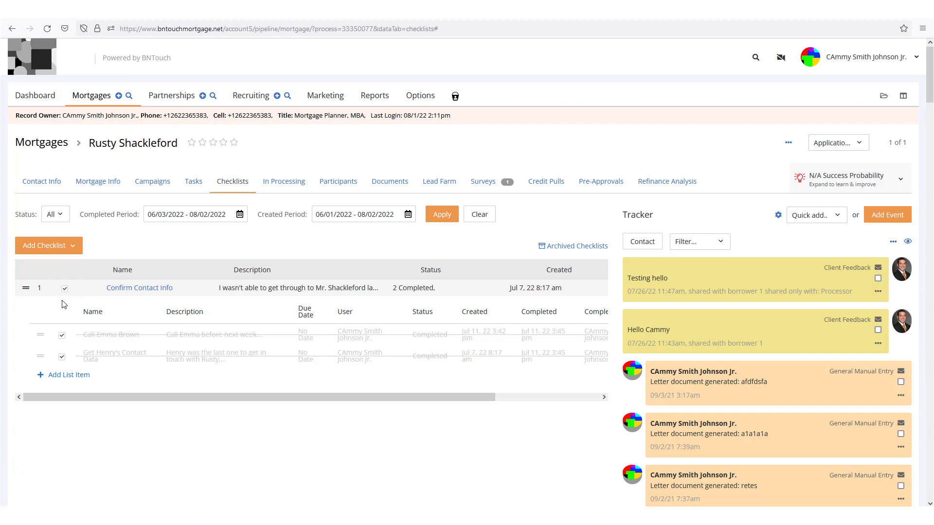
# - Look over the add-checklist options, then close them without picking one
pyautogui.click(64, 245)
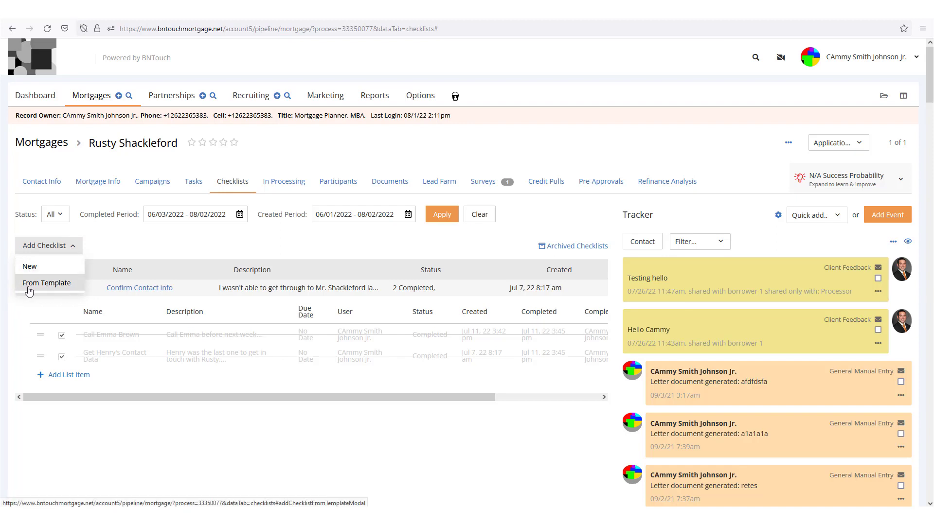
pyautogui.click(157, 245)
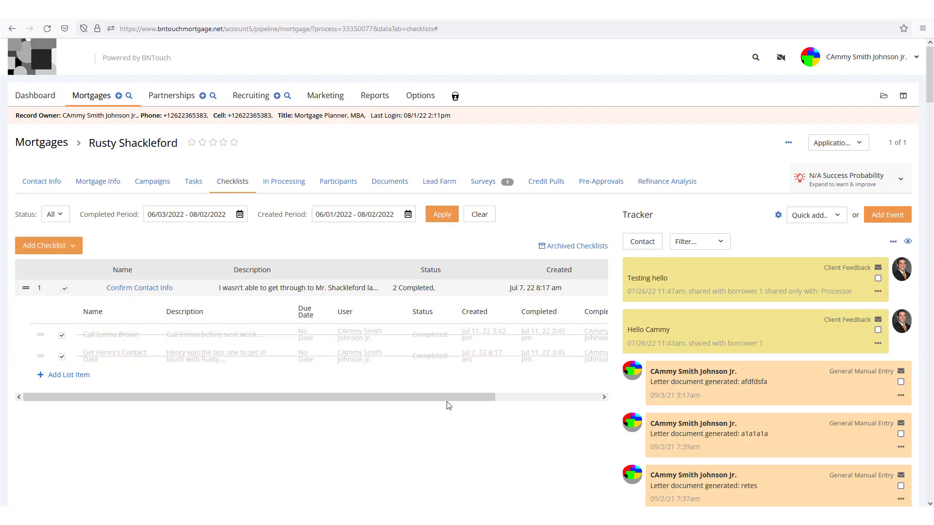
pyautogui.moveTo(450, 398); pyautogui.dragTo(597, 397)
# - Save the Confirm Contact Info checklist as a public template, Contact Info Confirmation
pyautogui.click(565, 287)
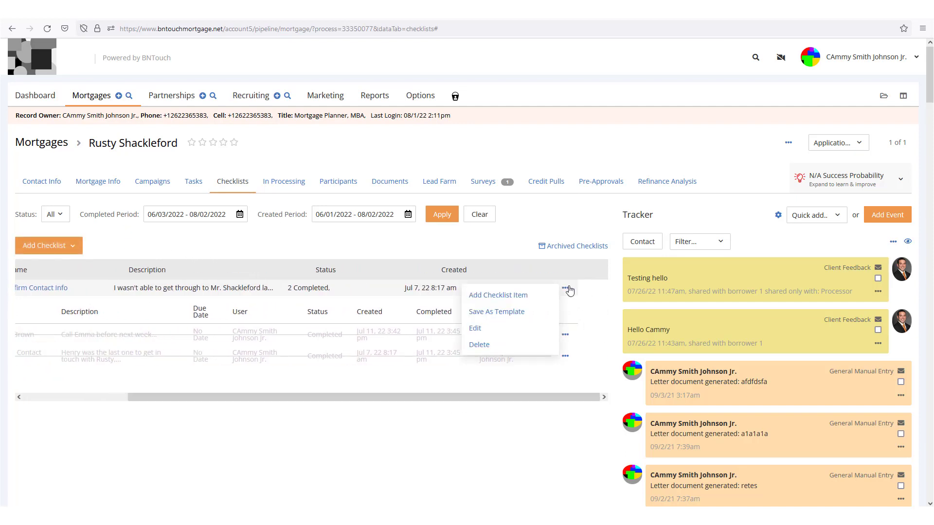
pyautogui.click(514, 316)
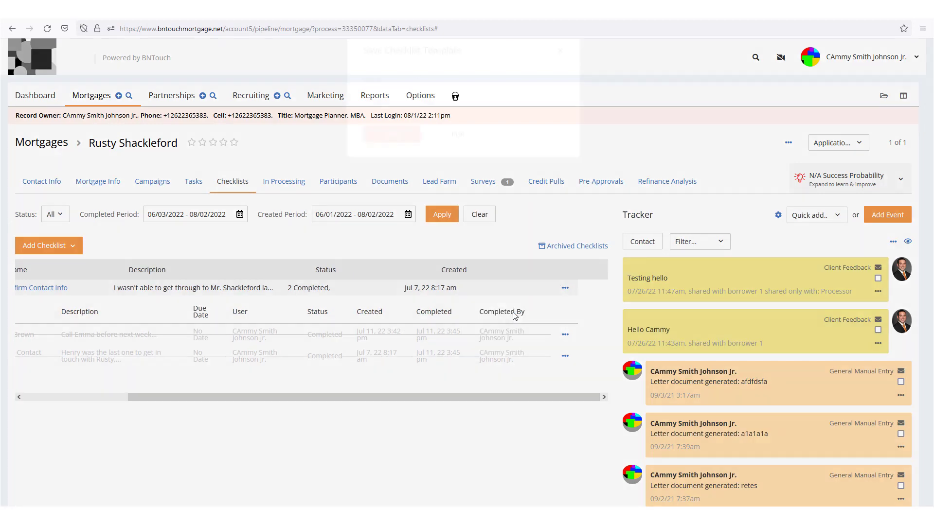
pyautogui.click(440, 104)
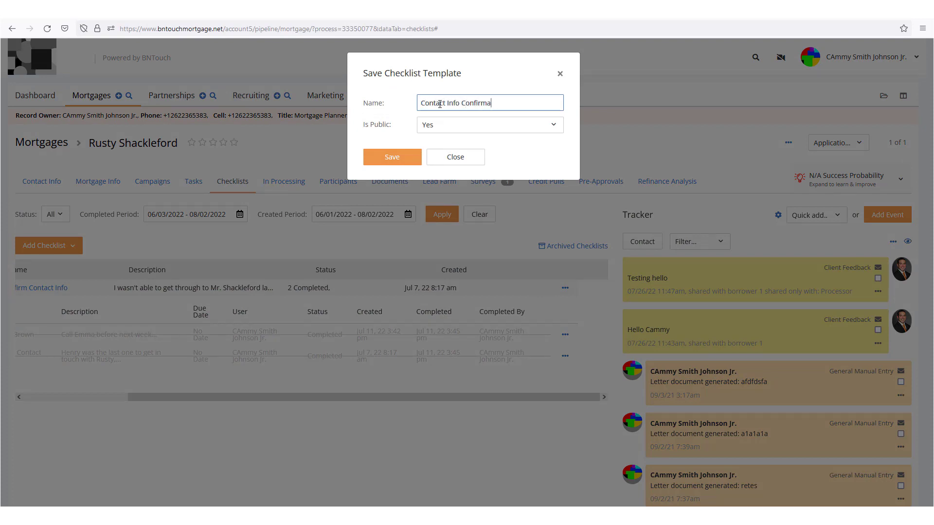
pyautogui.click(465, 126)
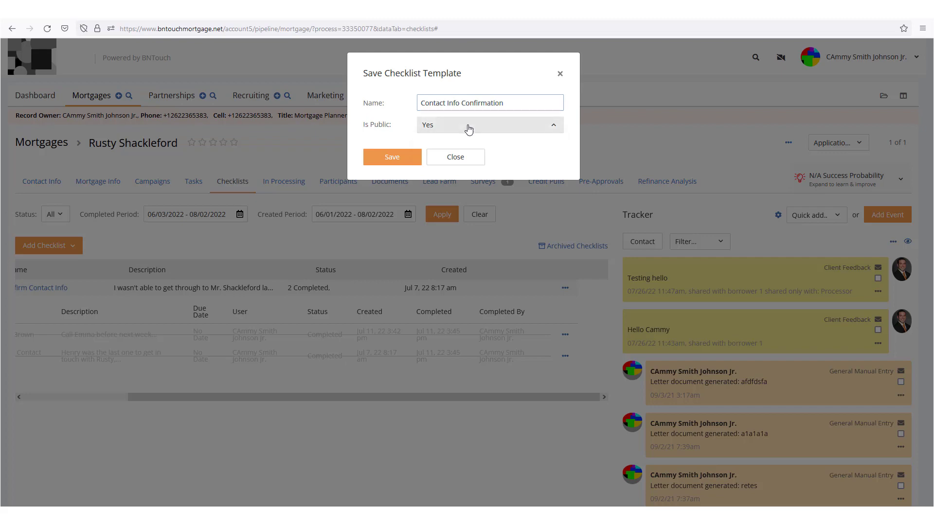
pyautogui.click(449, 146)
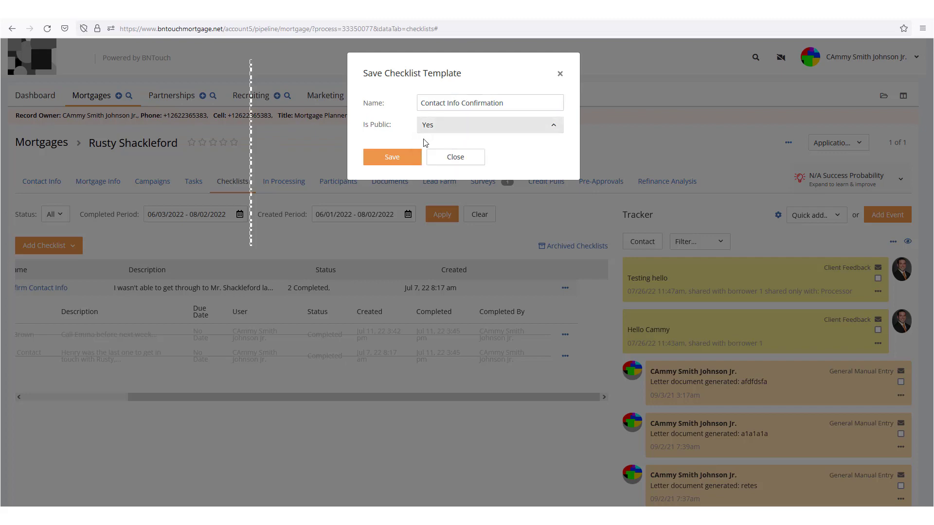
pyautogui.click(400, 159)
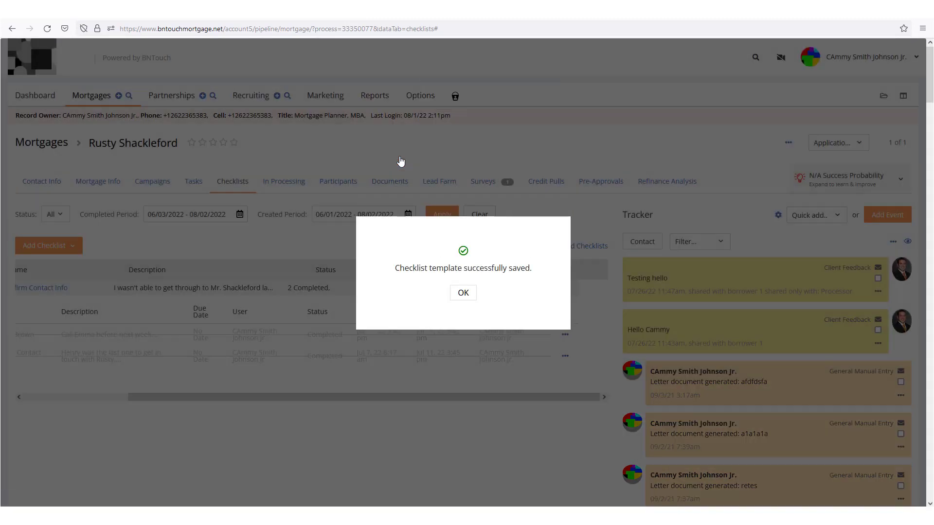
pyautogui.click(461, 295)
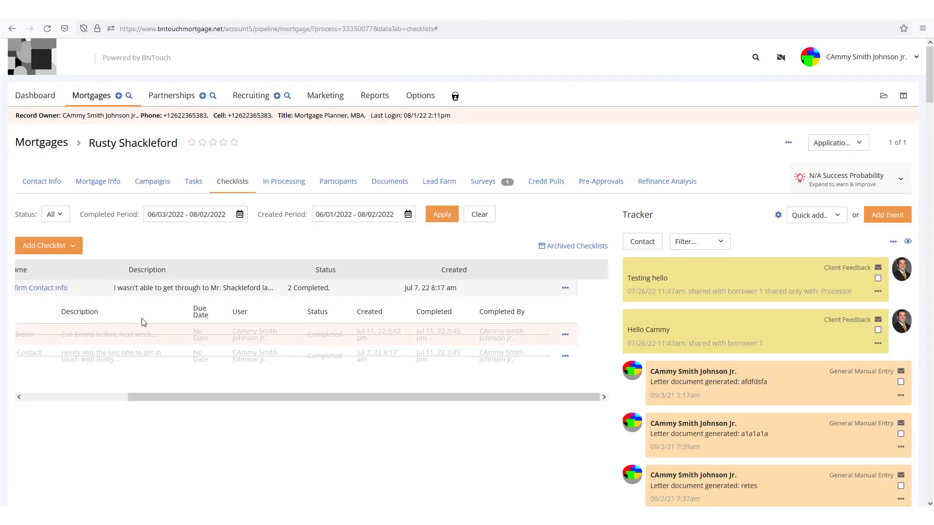
pyautogui.click(51, 248)
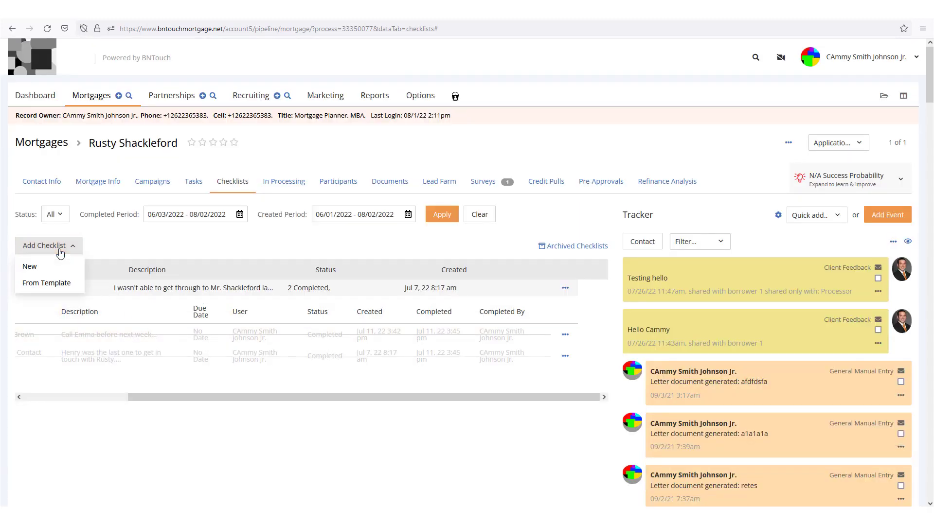
# - Add a checklist from the Contact Info Confirmation template, named 'Check [borrower's first name]'s Information'
pyautogui.click(48, 284)
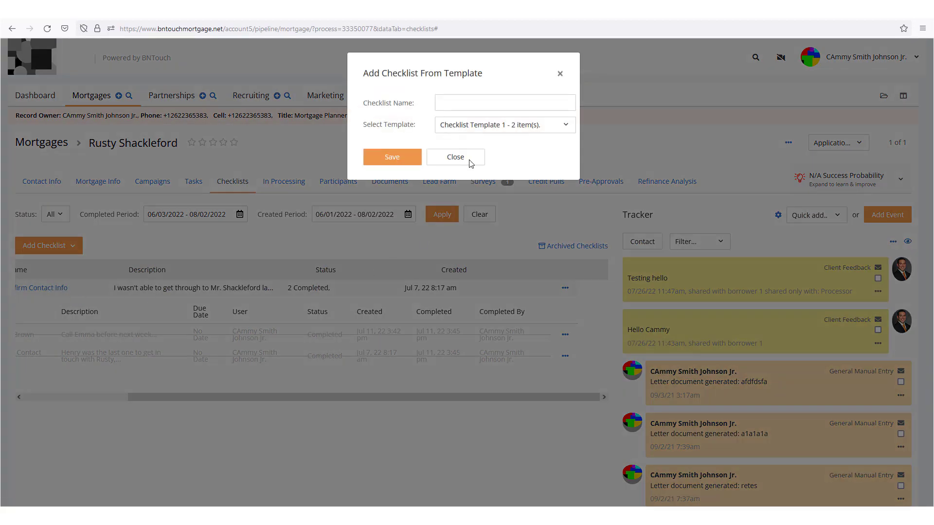
pyautogui.click(471, 127)
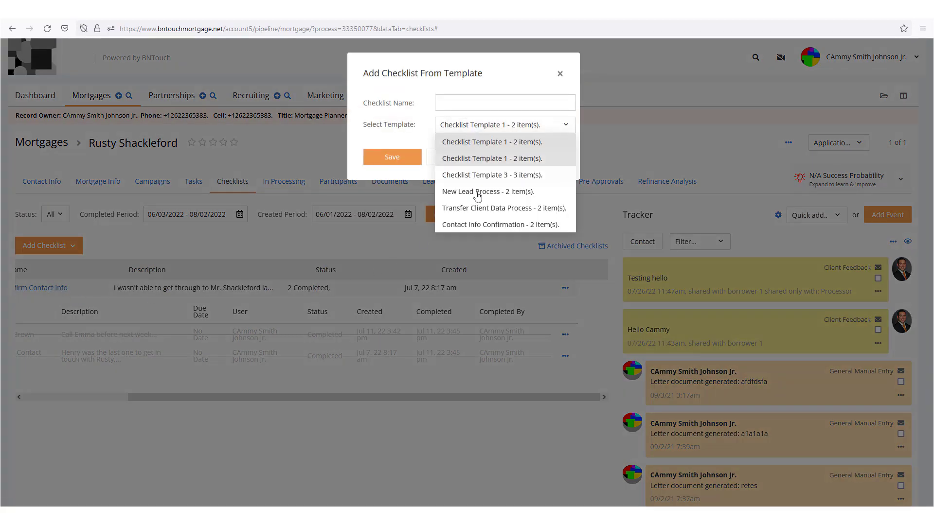
pyautogui.click(479, 223)
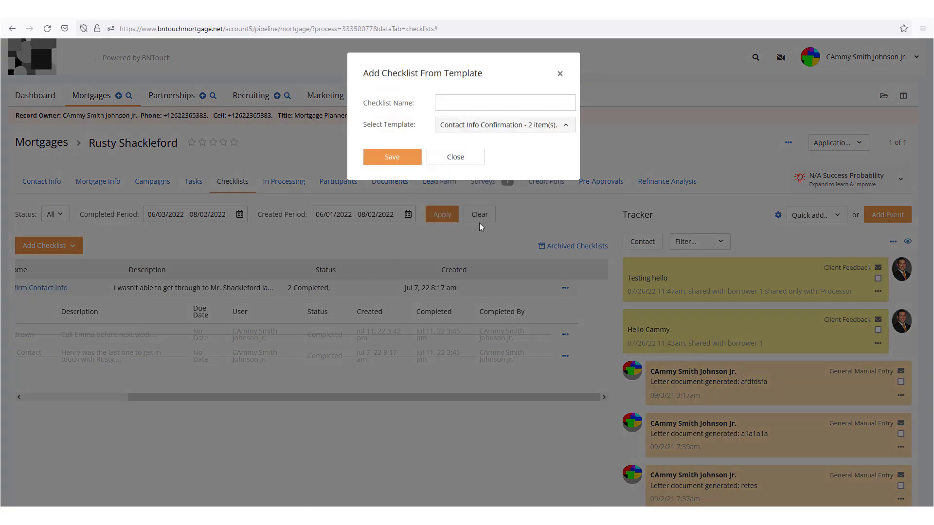
pyautogui.click(480, 101)
pyautogui.write('Check R')
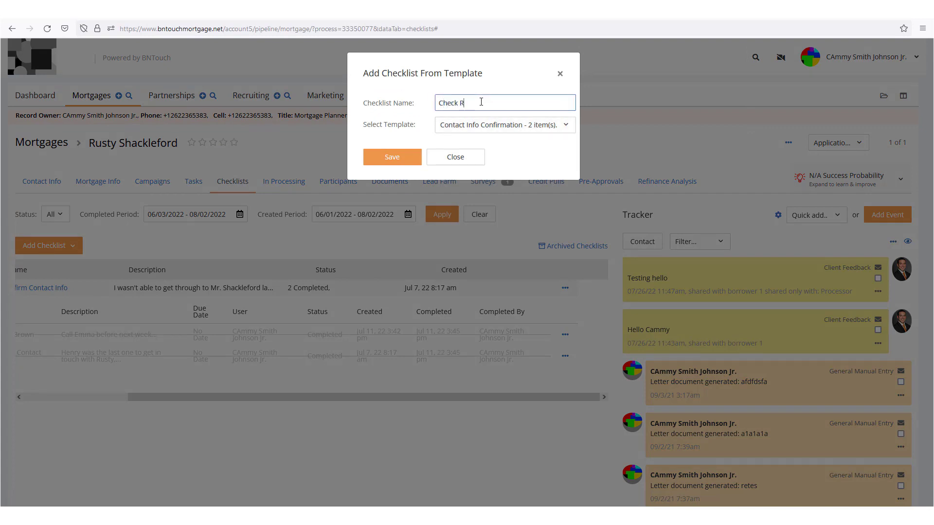
pyautogui.write("usty's Information")
pyautogui.click(562, 125)
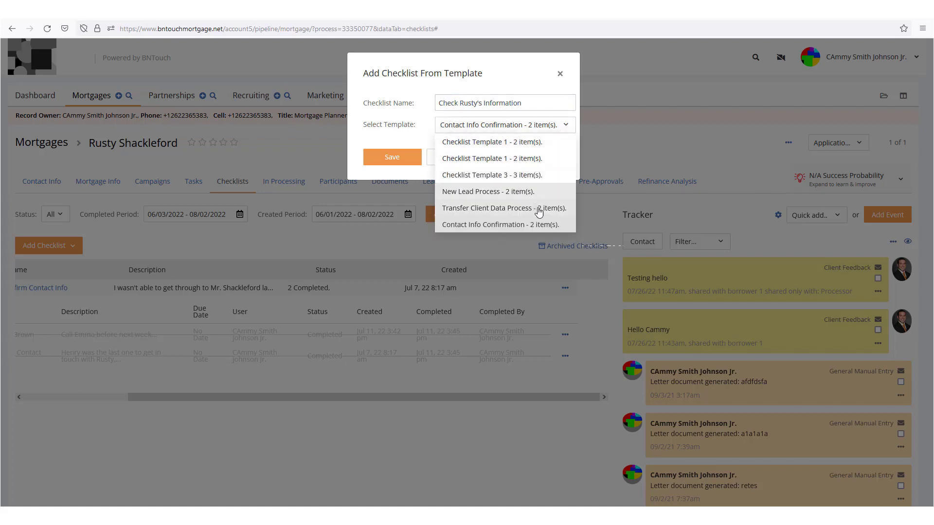
pyautogui.click(548, 225)
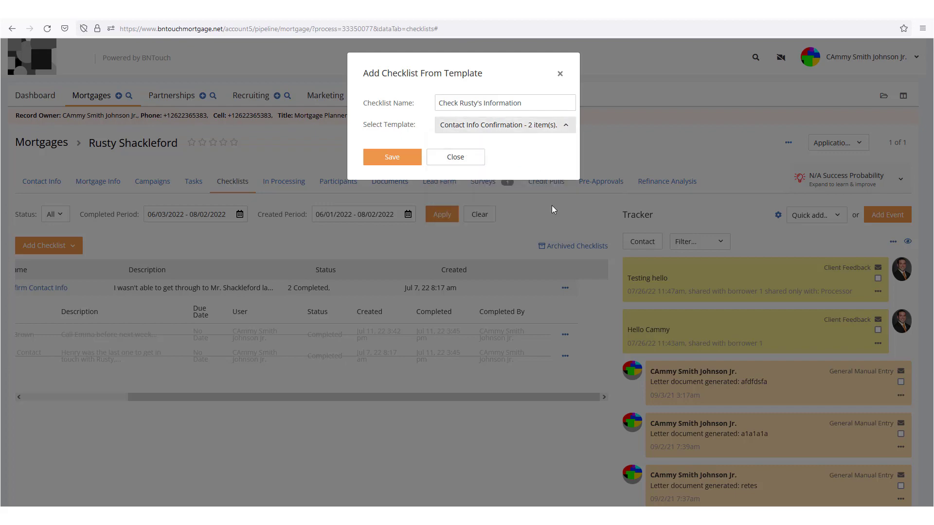
pyautogui.click(391, 156)
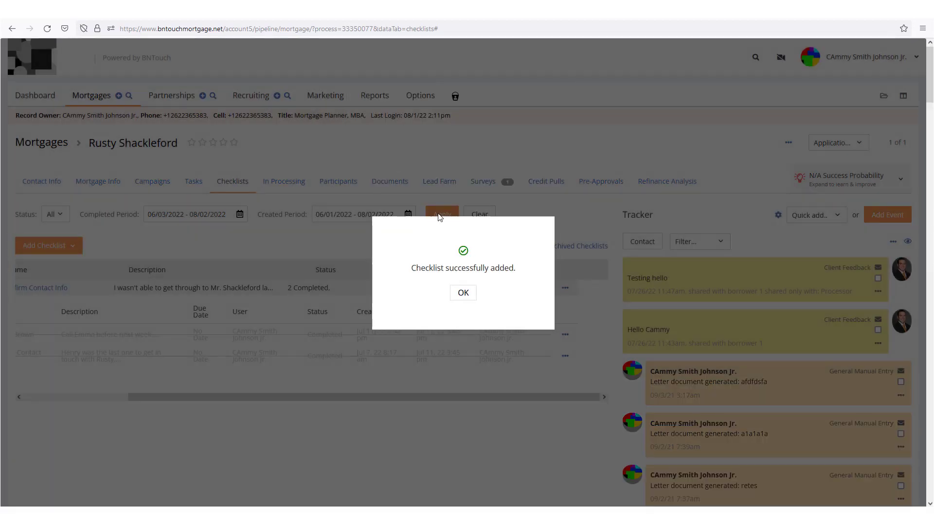
pyautogui.click(464, 294)
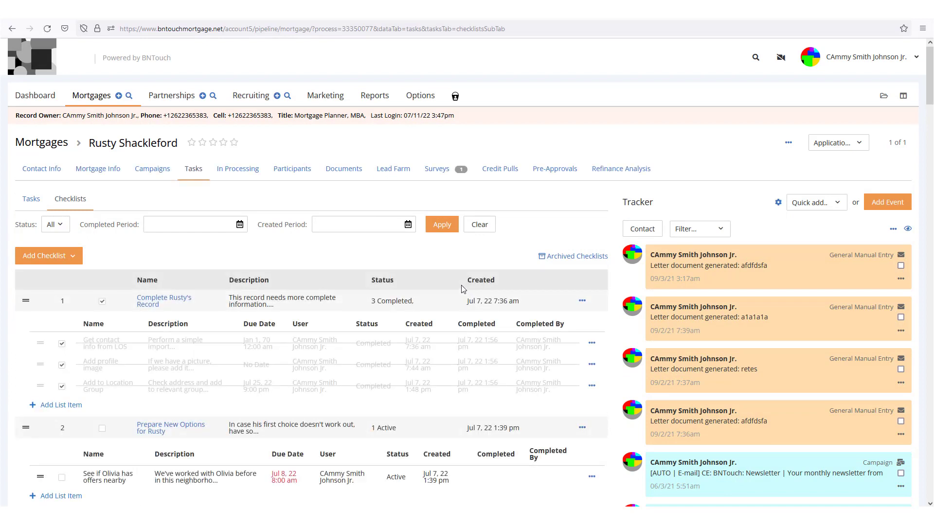
pyautogui.scroll(-7, 463, 289)
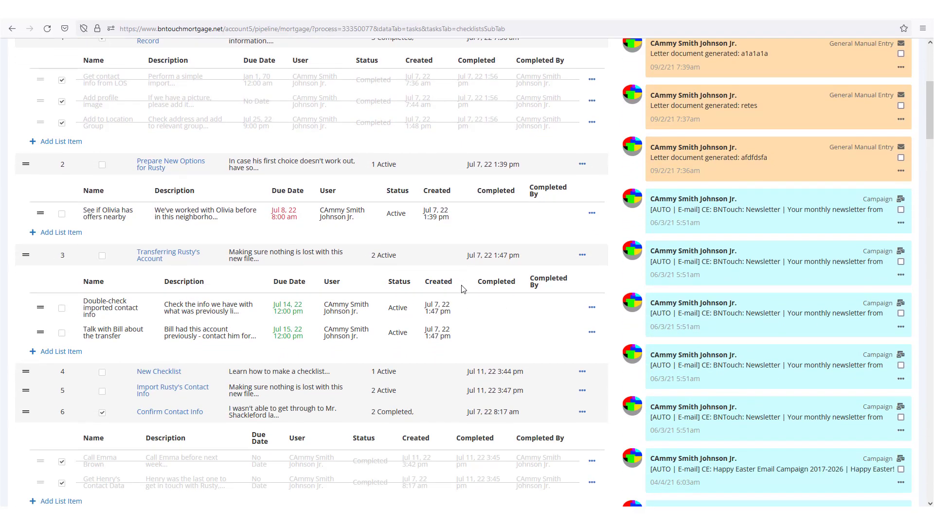
pyautogui.scroll(-1, 463, 289)
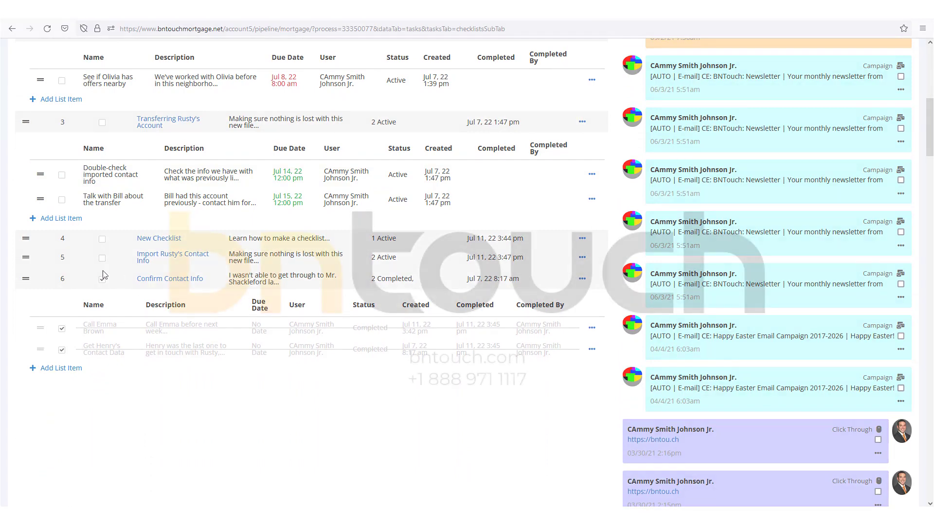